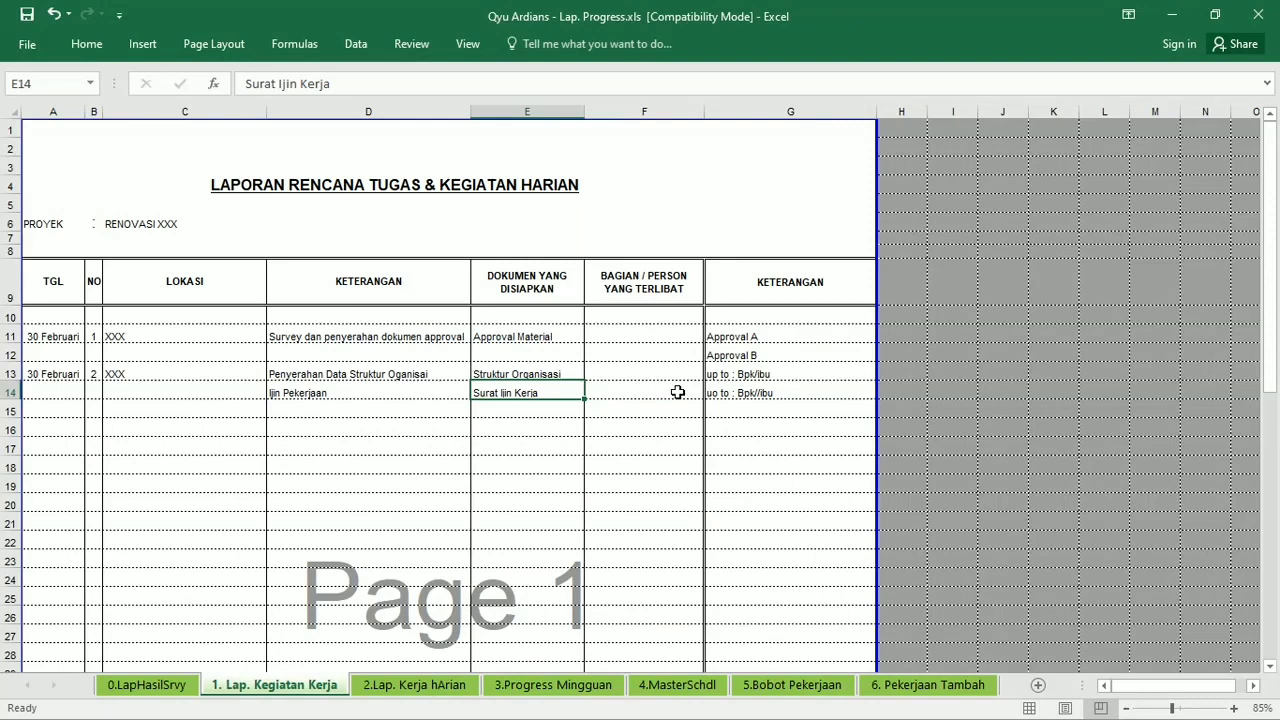
Delete the two blank rows 1 and 2 above the LAPORAN RENCANA TUGAS & KEGIATAN HARIAN title.
{"action": "left_click", "coordinate": [456, 495]}
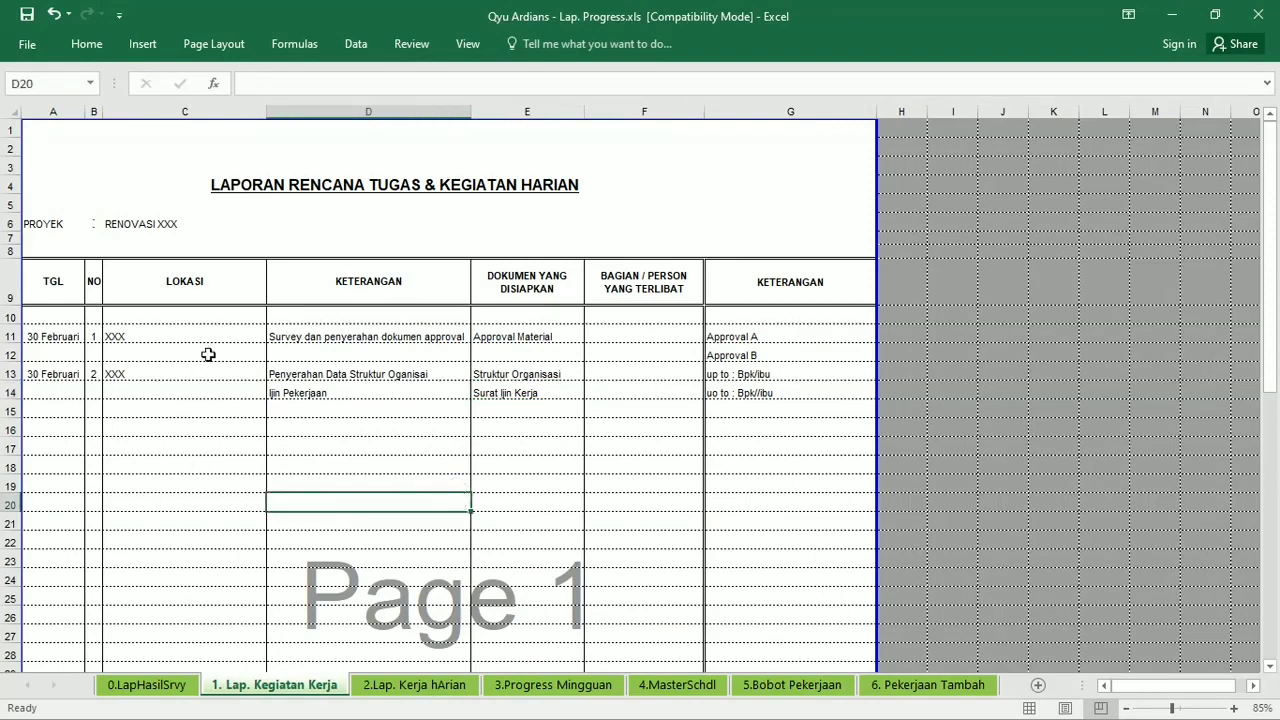
{"action": "left_click", "coordinate": [229, 180]}
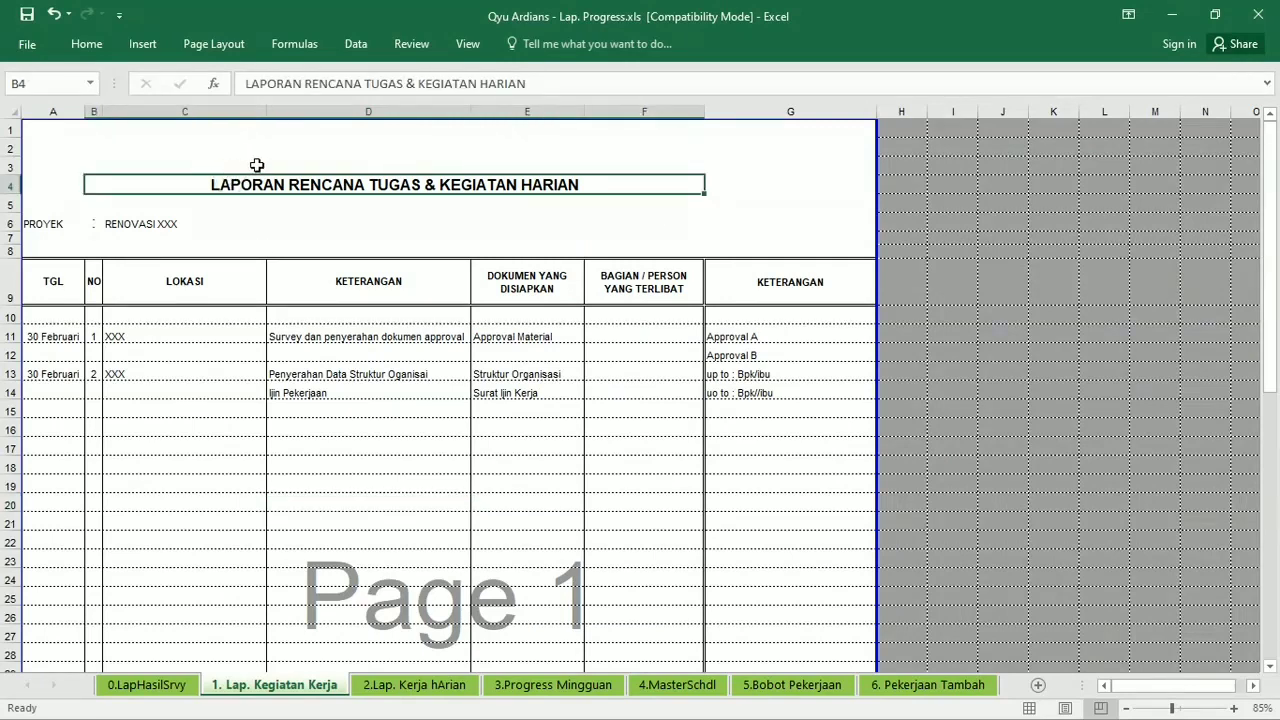
{"action": "left_click", "coordinate": [257, 165]}
{"action": "left_click", "coordinate": [262, 180]}
{"action": "left_click_drag", "start_coordinate": [10, 130], "coordinate": [8, 155]}
{"action": "right_click", "coordinate": [8, 155]}
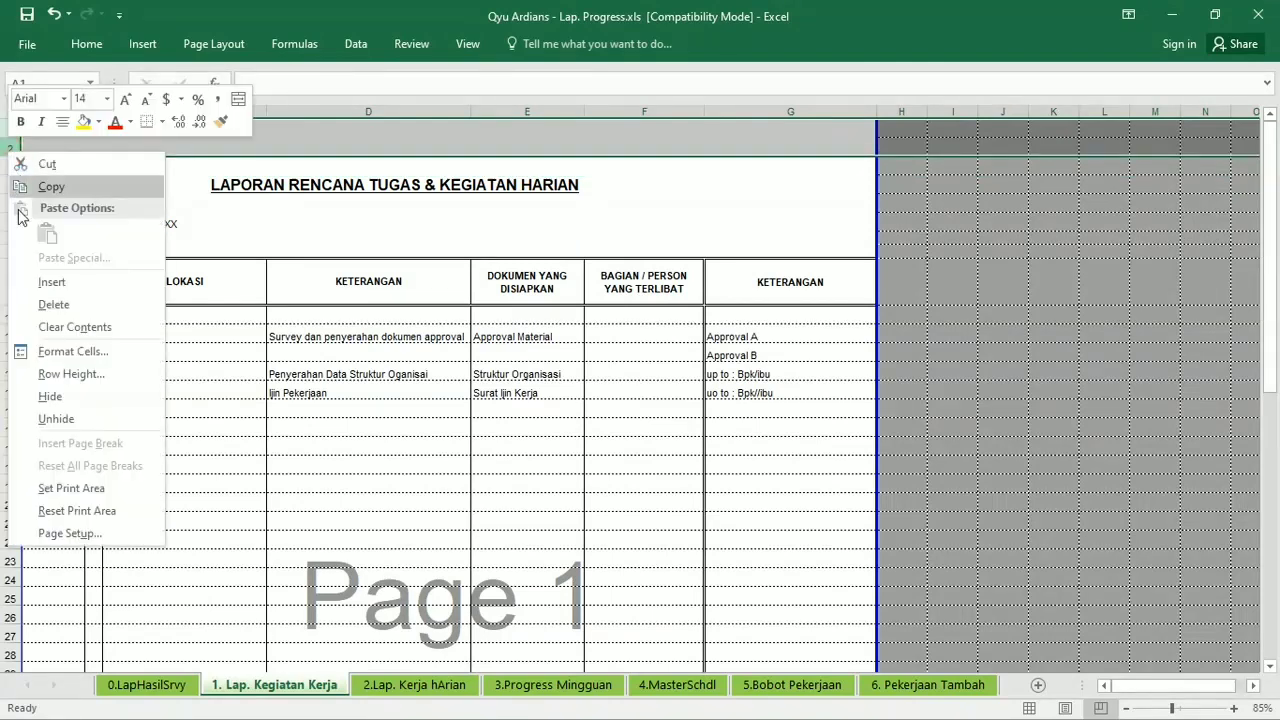
{"action": "left_click", "coordinate": [56, 300]}
{"action": "left_click", "coordinate": [335, 298]}
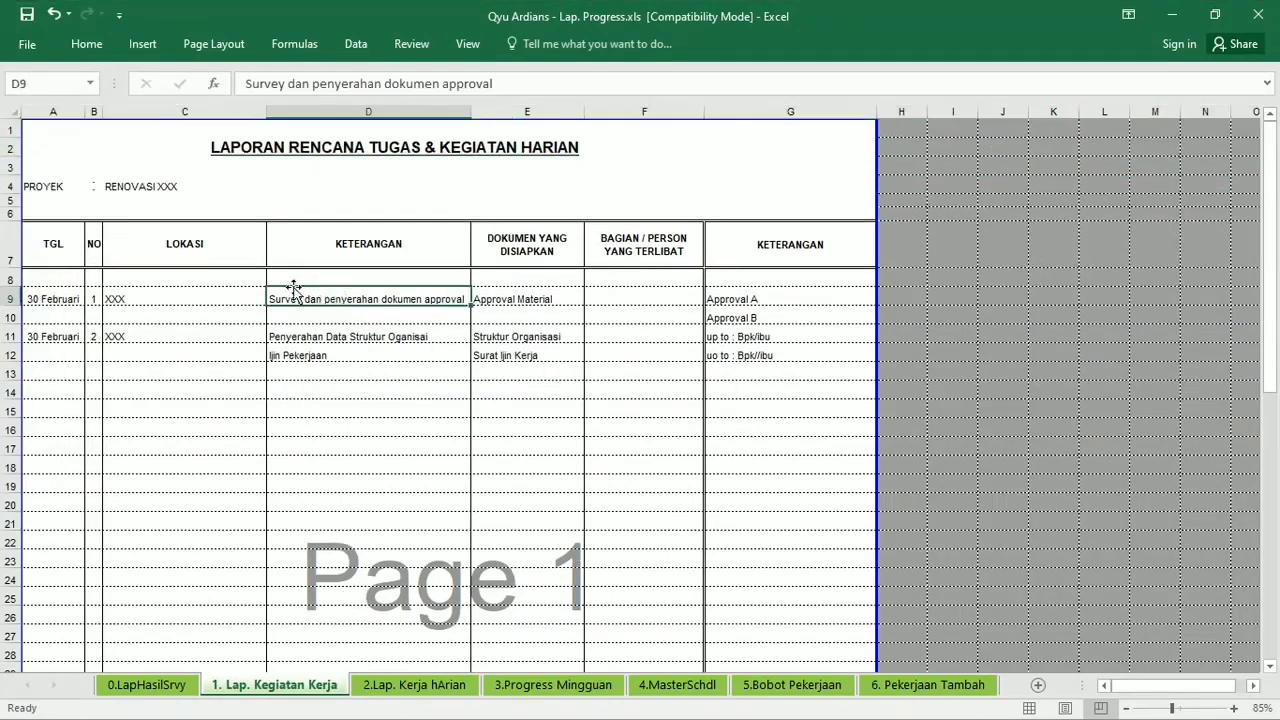
Delete blank row 5 between the PROYEK line and the table header.
{"action": "left_click_drag", "start_coordinate": [12, 188], "coordinate": [10, 203]}
{"action": "right_click", "coordinate": [8, 205]}
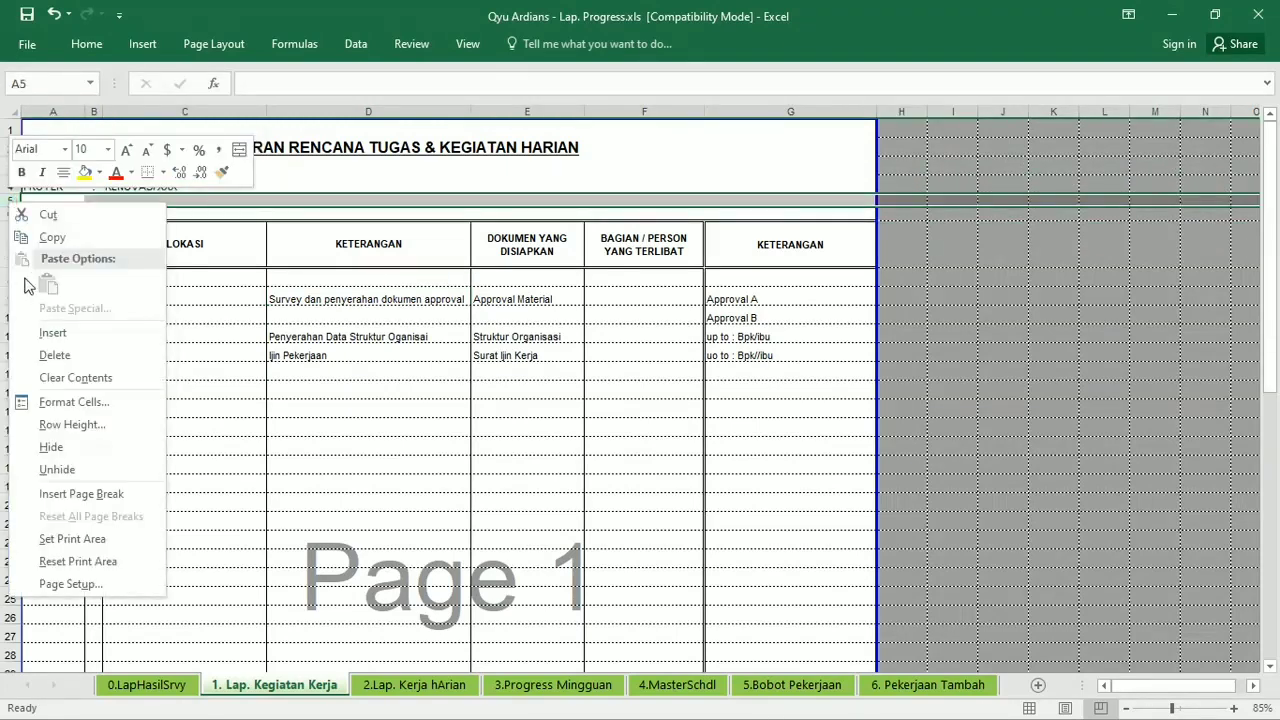
{"action": "left_click", "coordinate": [34, 349]}
{"action": "left_click", "coordinate": [290, 358]}
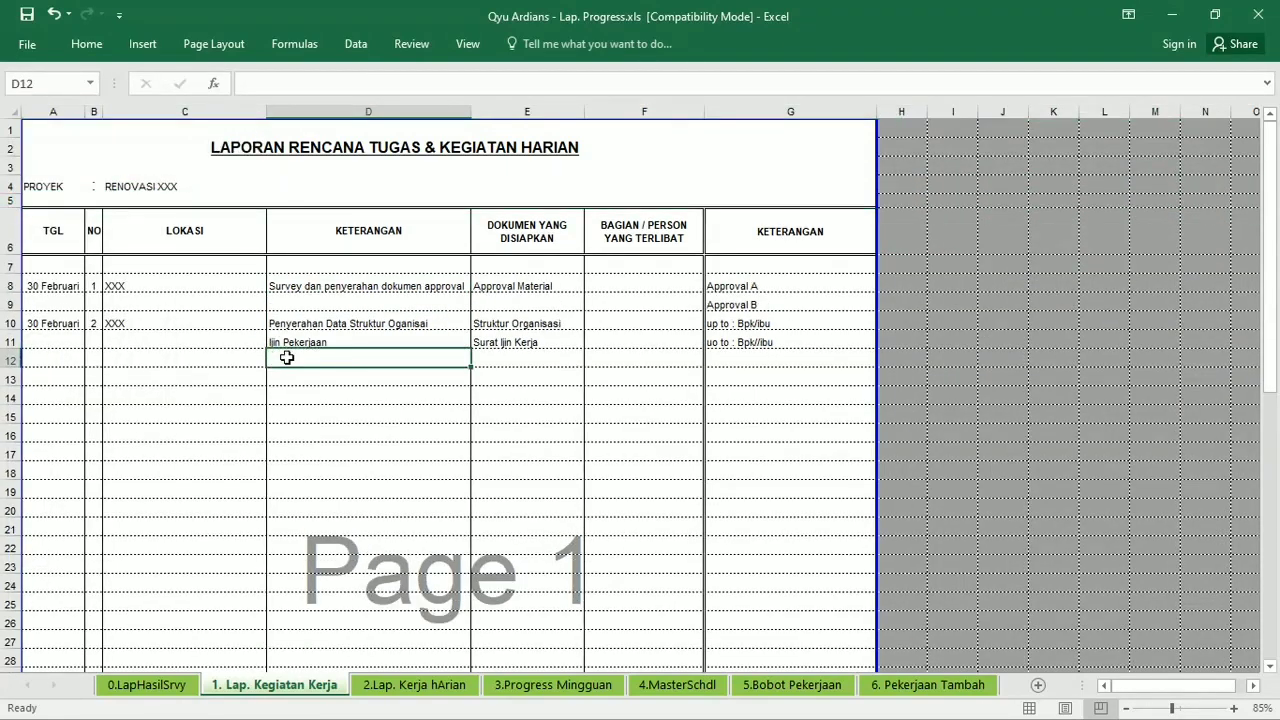
{"action": "mouse_move", "coordinate": [1270, 300]}
{"action": "left_mouse_down"}
{"action": "mouse_move", "coordinate": [1272, 470]}
{"action": "mouse_move", "coordinate": [1266, 300]}
{"action": "left_mouse_up"}
{"action": "left_click_drag", "start_coordinate": [268, 352], "coordinate": [270, 418]}
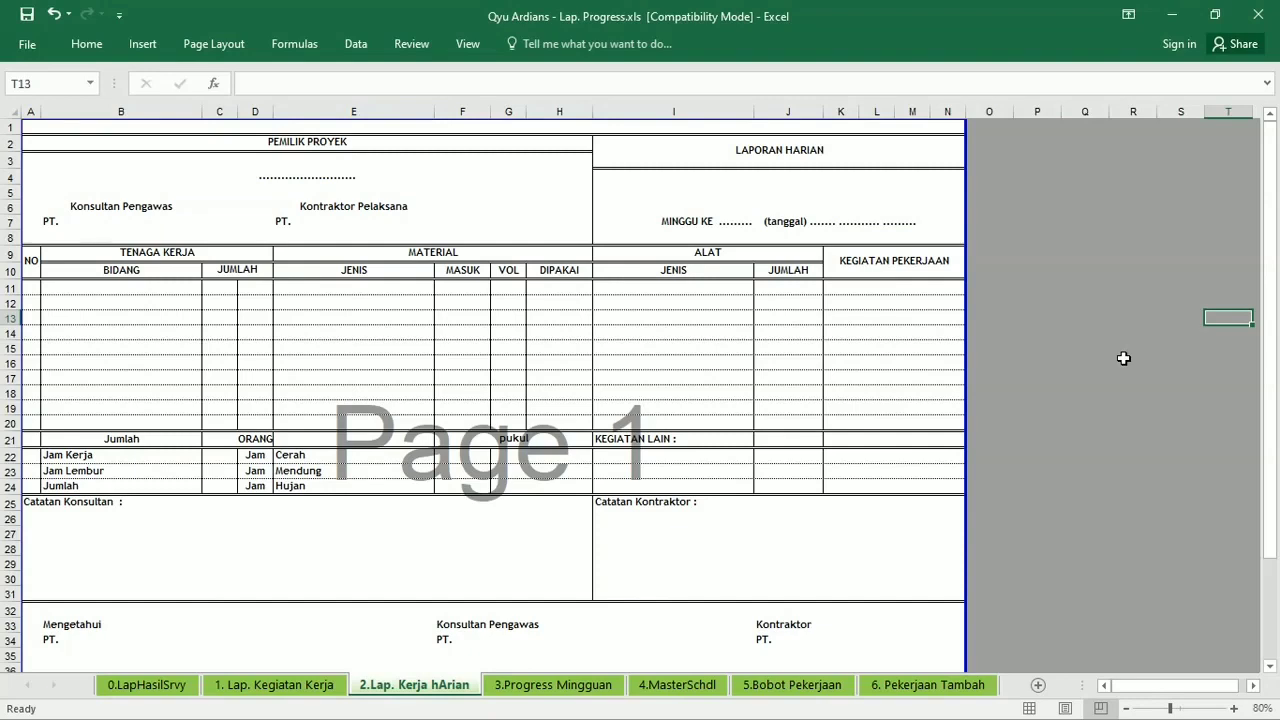
{"action": "left_click", "coordinate": [384, 146]}
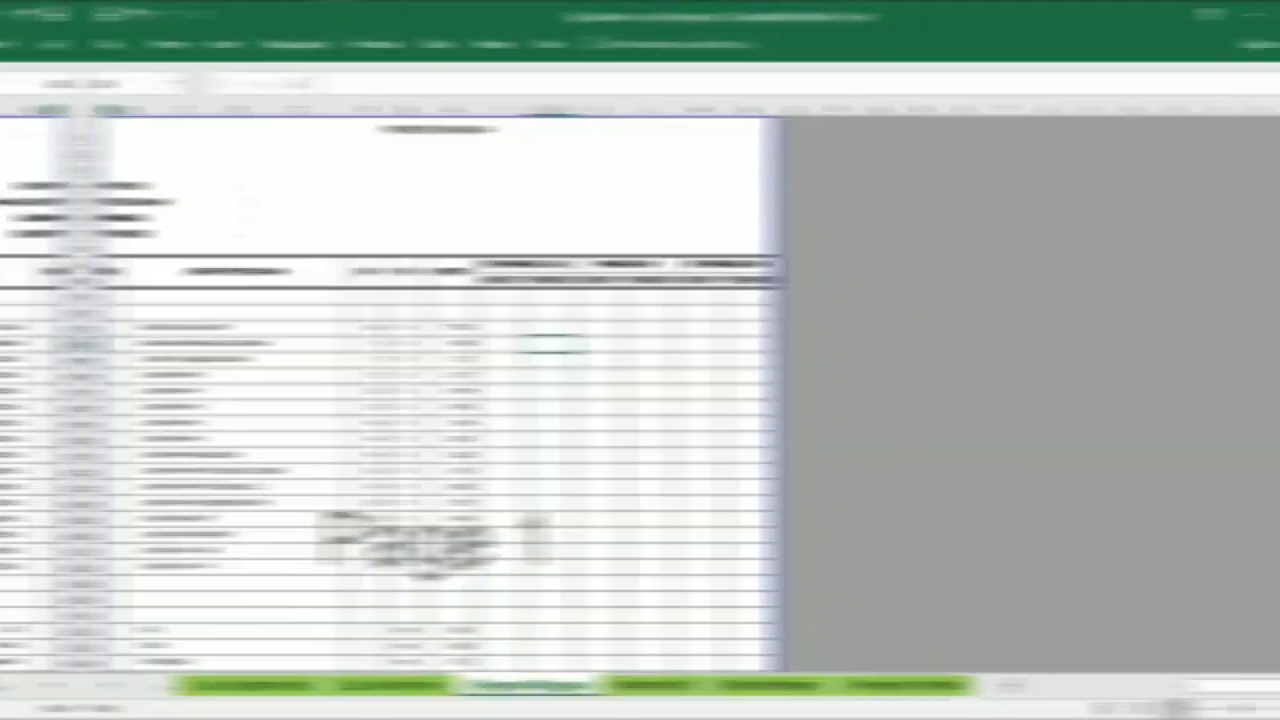
Insert a narrow blank column before column A on the 3.Progress Mingguan sheet and extend page 1 to include column O.
{"action": "right_click", "coordinate": [28, 112]}
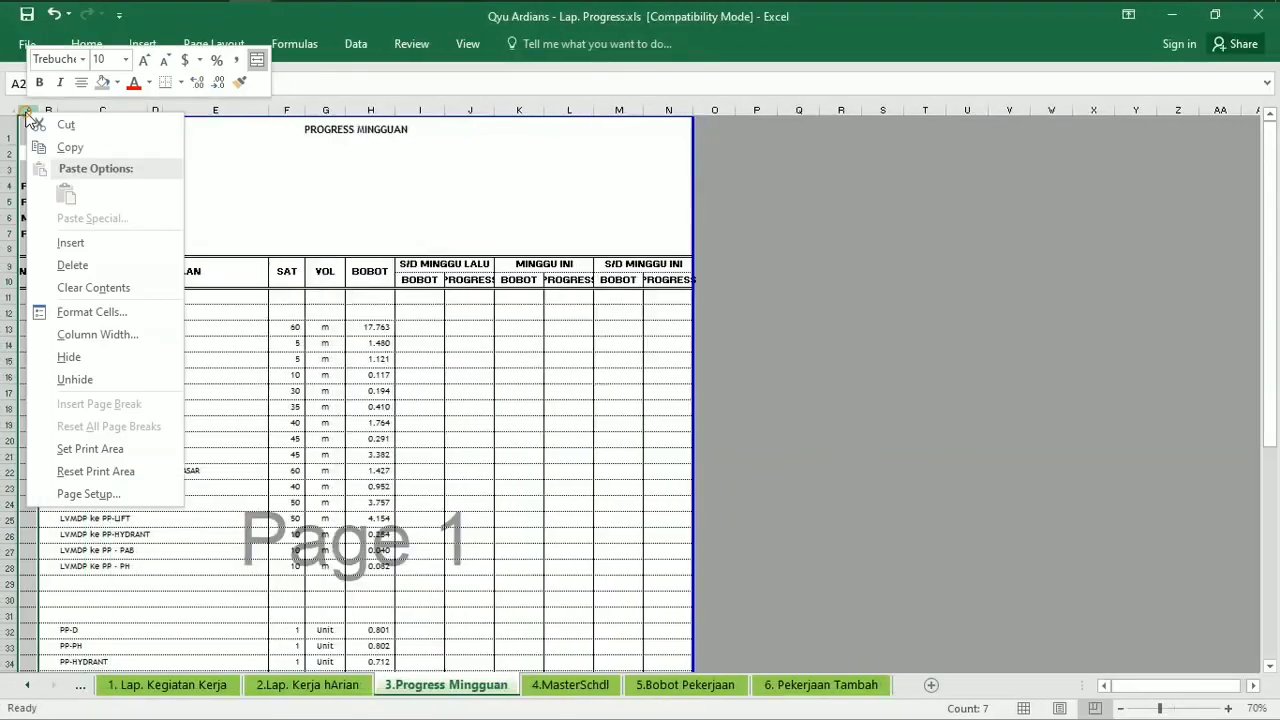
{"action": "left_click", "coordinate": [70, 242]}
{"action": "left_click", "coordinate": [215, 243]}
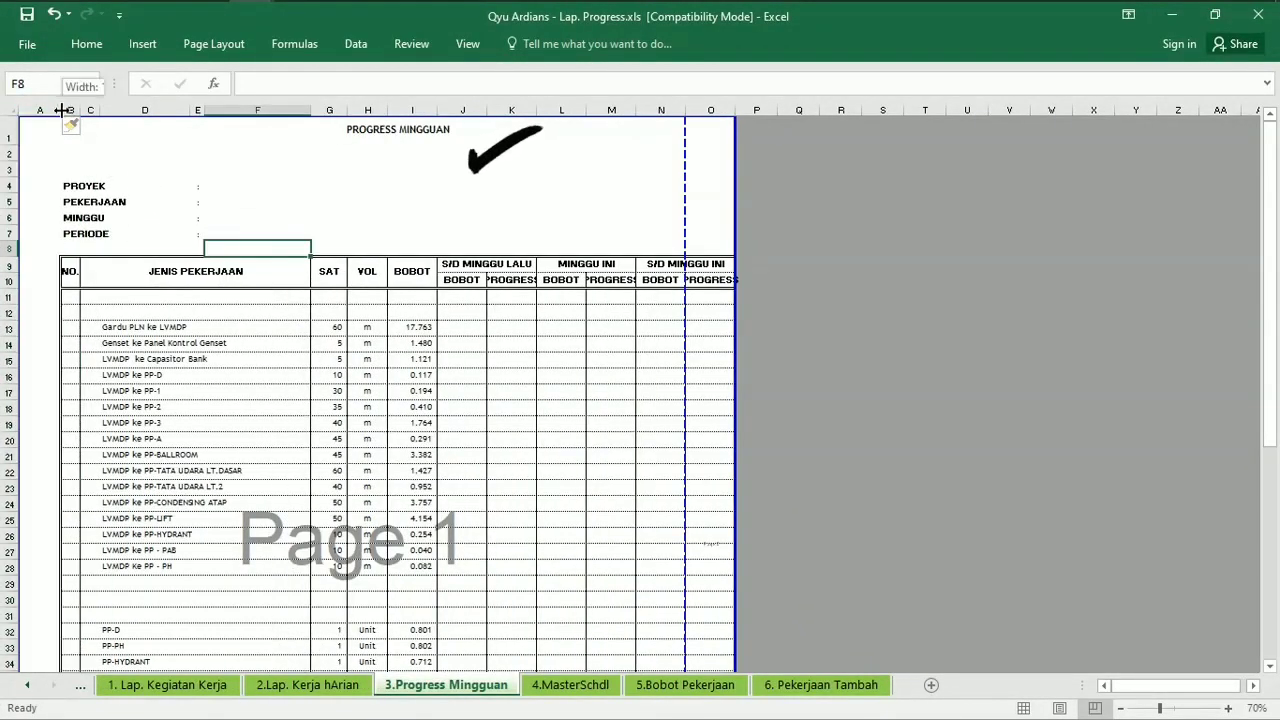
{"action": "left_click_drag", "start_coordinate": [58, 111], "coordinate": [32, 117]}
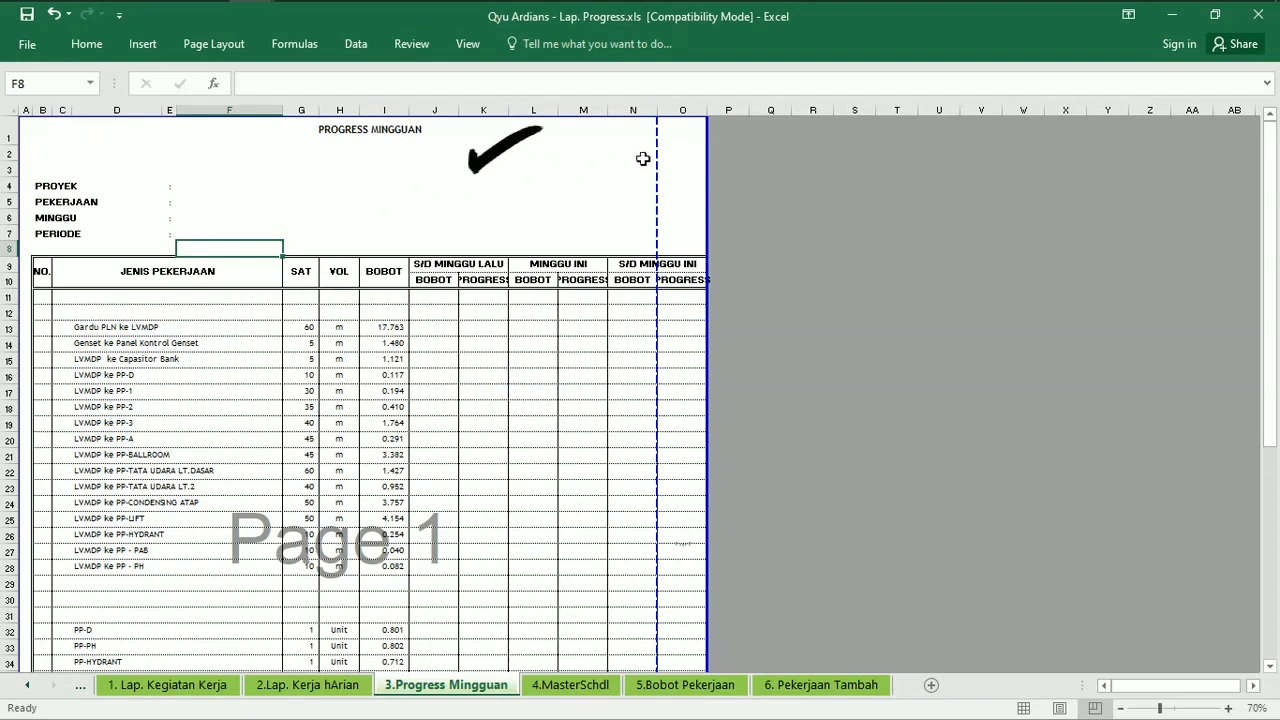
{"action": "left_click_drag", "start_coordinate": [679, 167], "coordinate": [707, 177]}
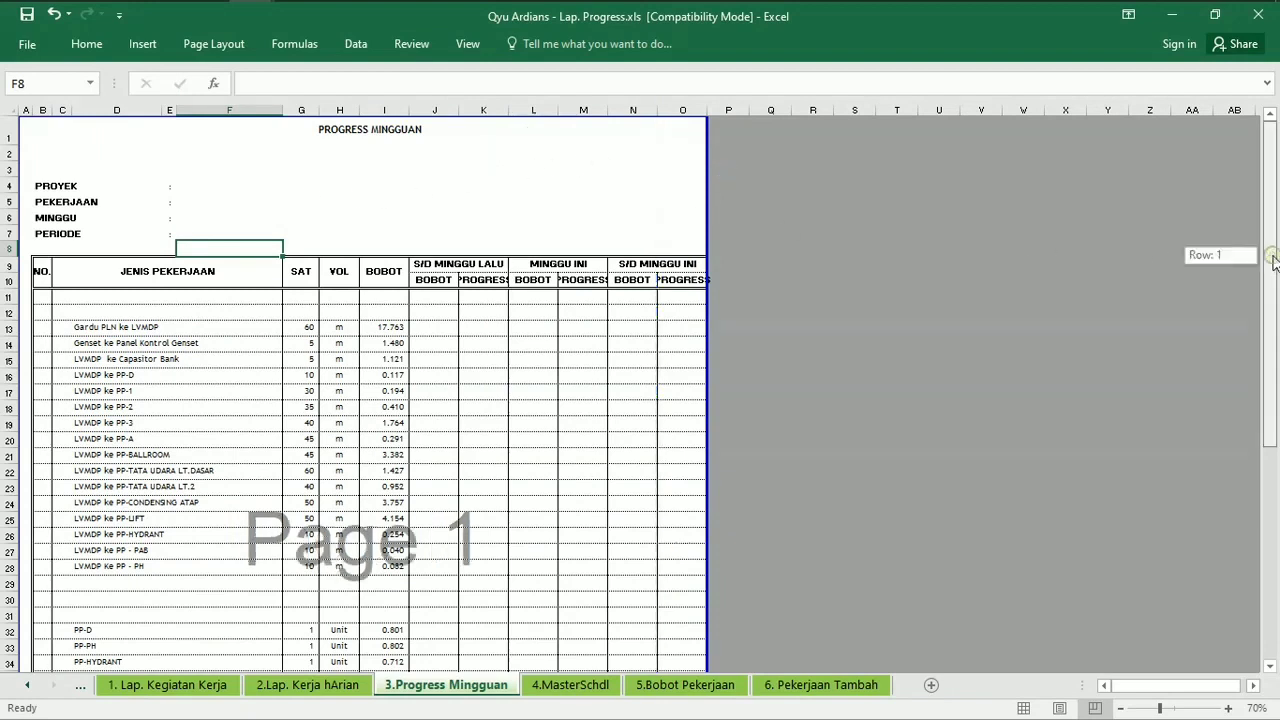
Delete the blank rows 2 and 3 between the PROGRESS MINGGUAN title and the PROYEK line.
{"action": "left_click_drag", "start_coordinate": [12, 153], "coordinate": [11, 166]}
{"action": "right_click", "coordinate": [11, 164]}
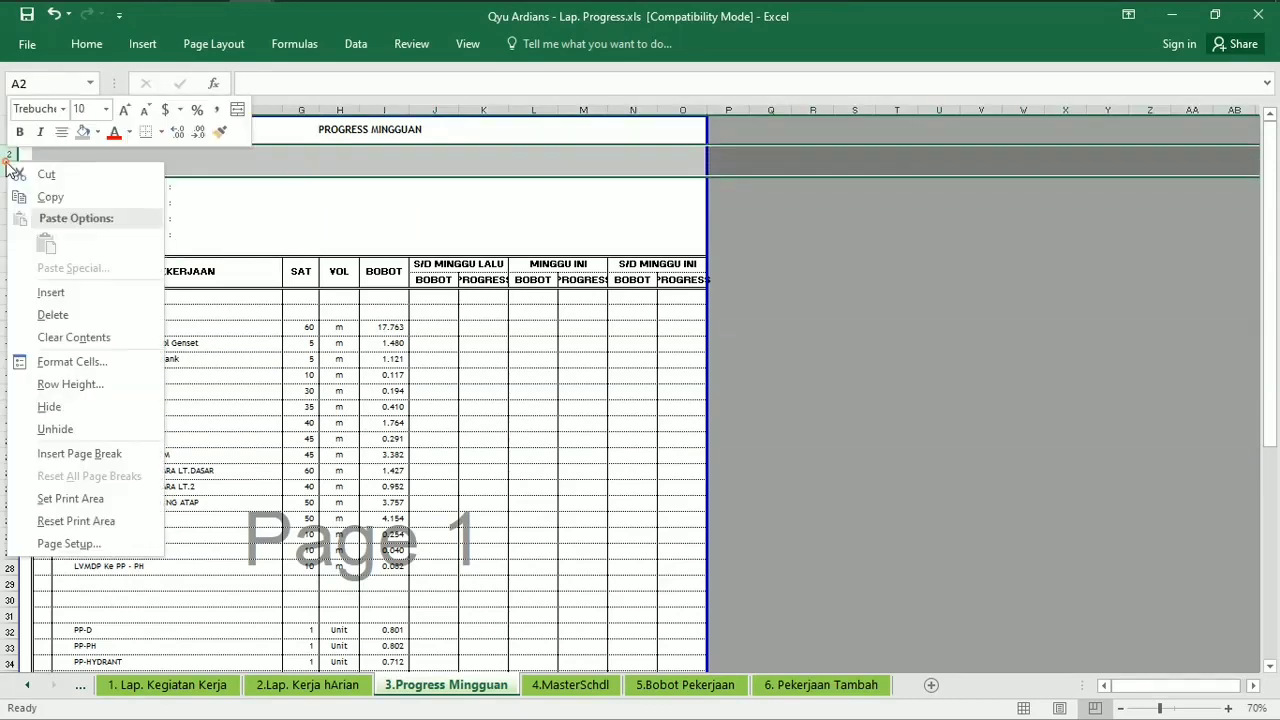
{"action": "left_click", "coordinate": [63, 311]}
{"action": "left_click", "coordinate": [314, 216]}
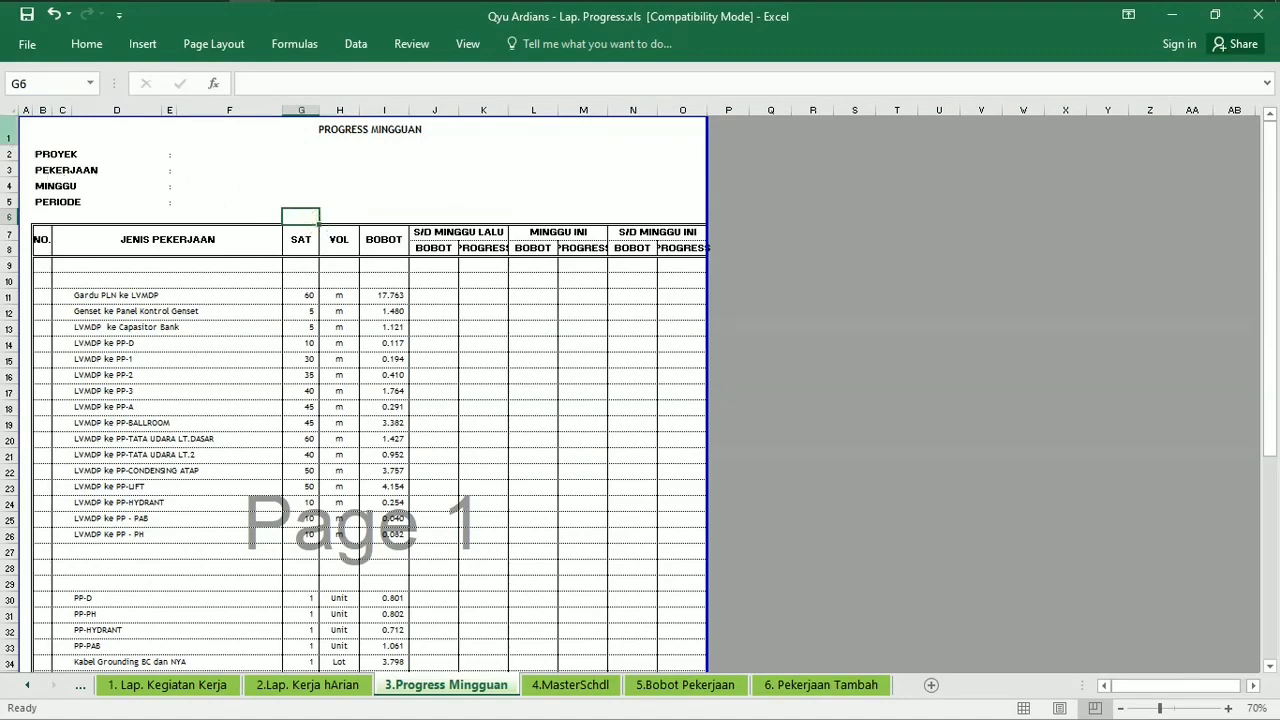
Try to delete the PROGRESS MINGGUAN title row and undo the deletion.
{"action": "right_click", "coordinate": [10, 135]}
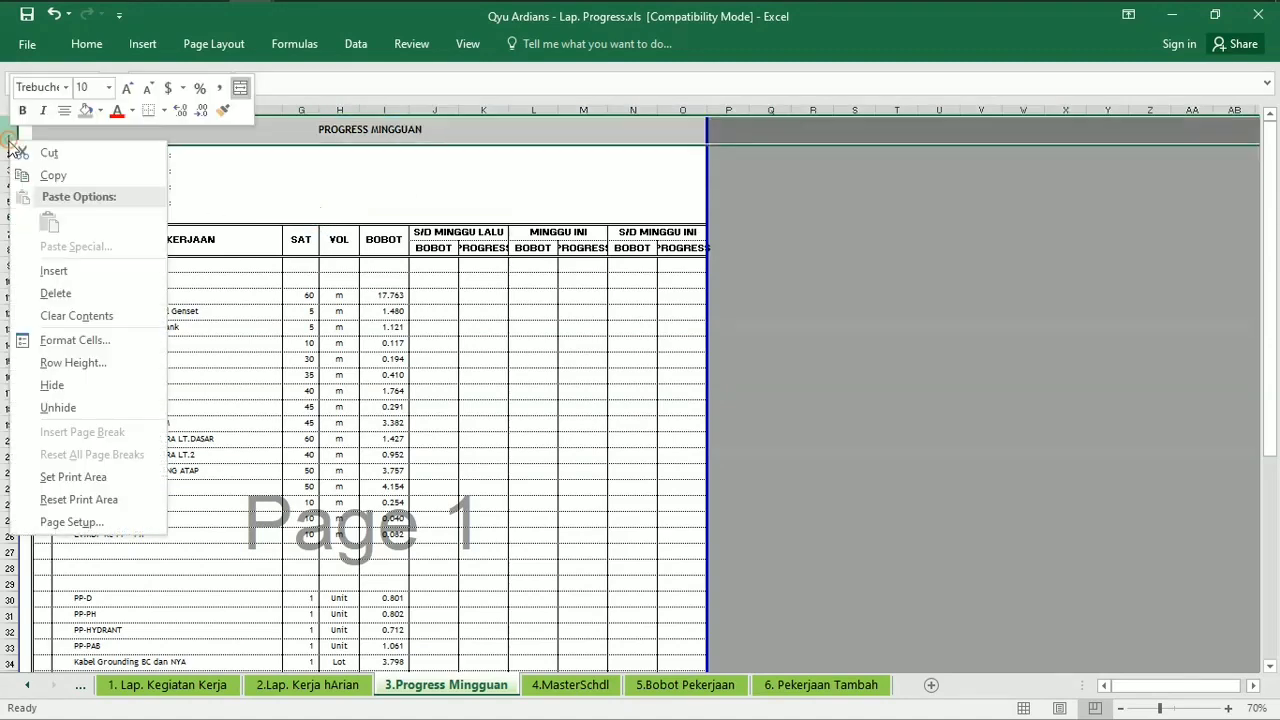
{"action": "left_click", "coordinate": [40, 290]}
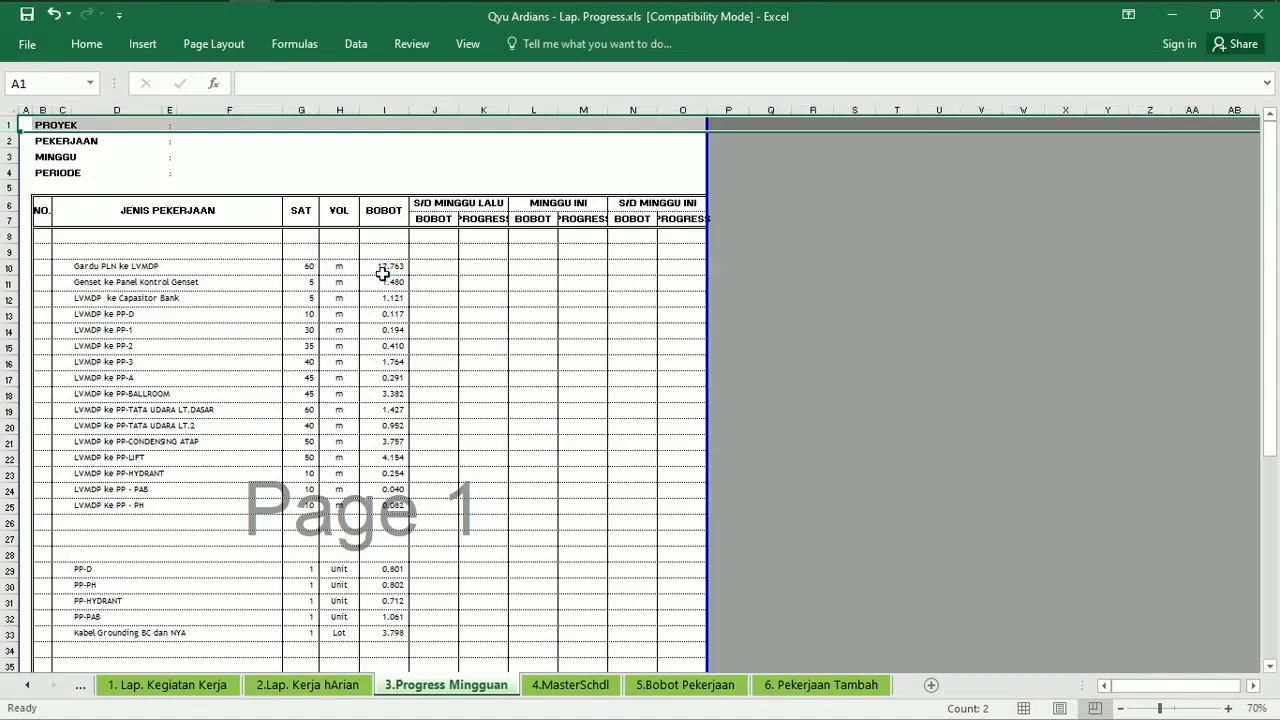
{"action": "key", "text": "ctrl+z"}
{"action": "left_click", "coordinate": [304, 219]}
Delete the blank rows 27 and 28 between the LVMDP ke PP - PH and PP-D items.
{"action": "scroll", "coordinate": [514, 314], "scroll_direction": "down", "scroll_amount": 2}
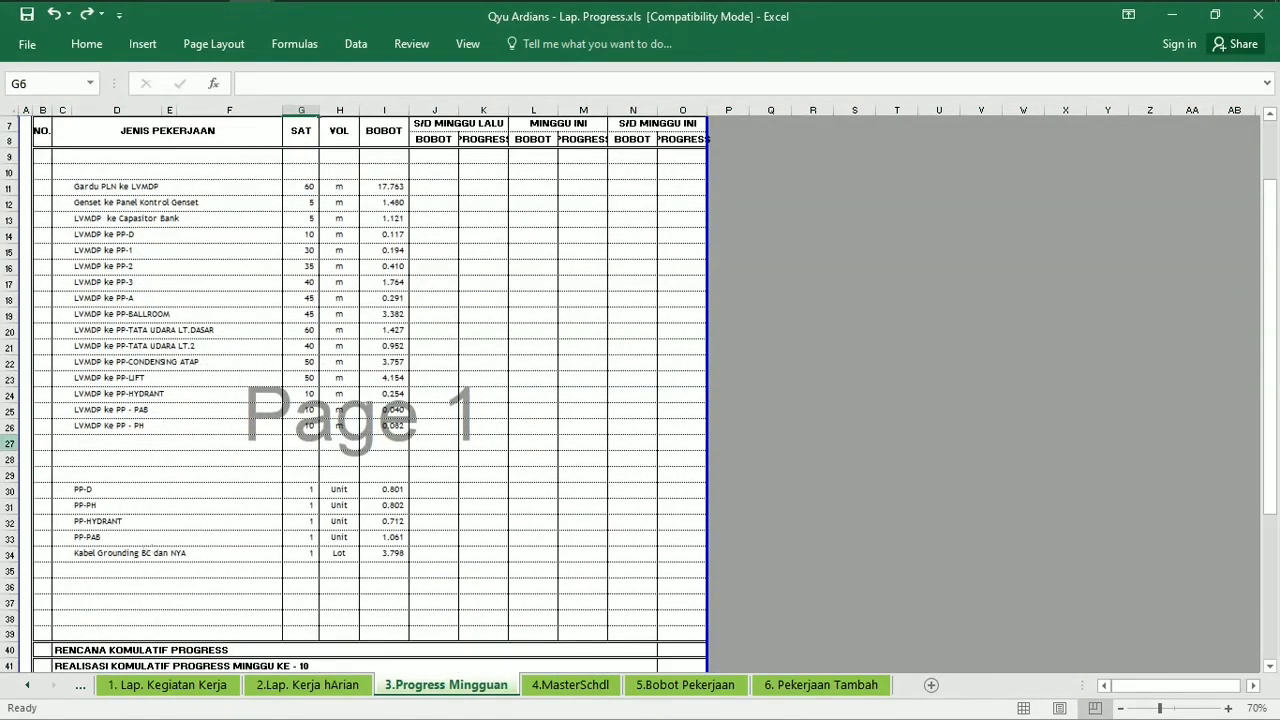
{"action": "left_click_drag", "start_coordinate": [9, 443], "coordinate": [9, 458]}
{"action": "right_click", "coordinate": [9, 458]}
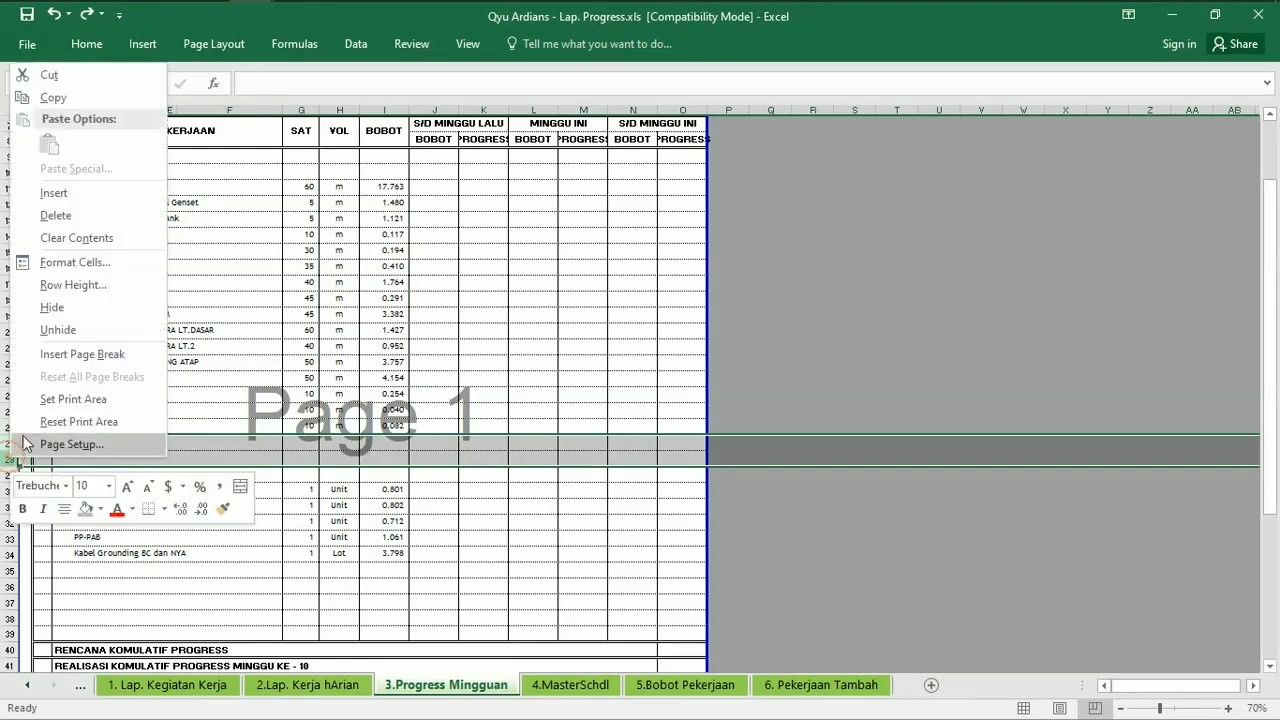
{"action": "left_click", "coordinate": [56, 216]}
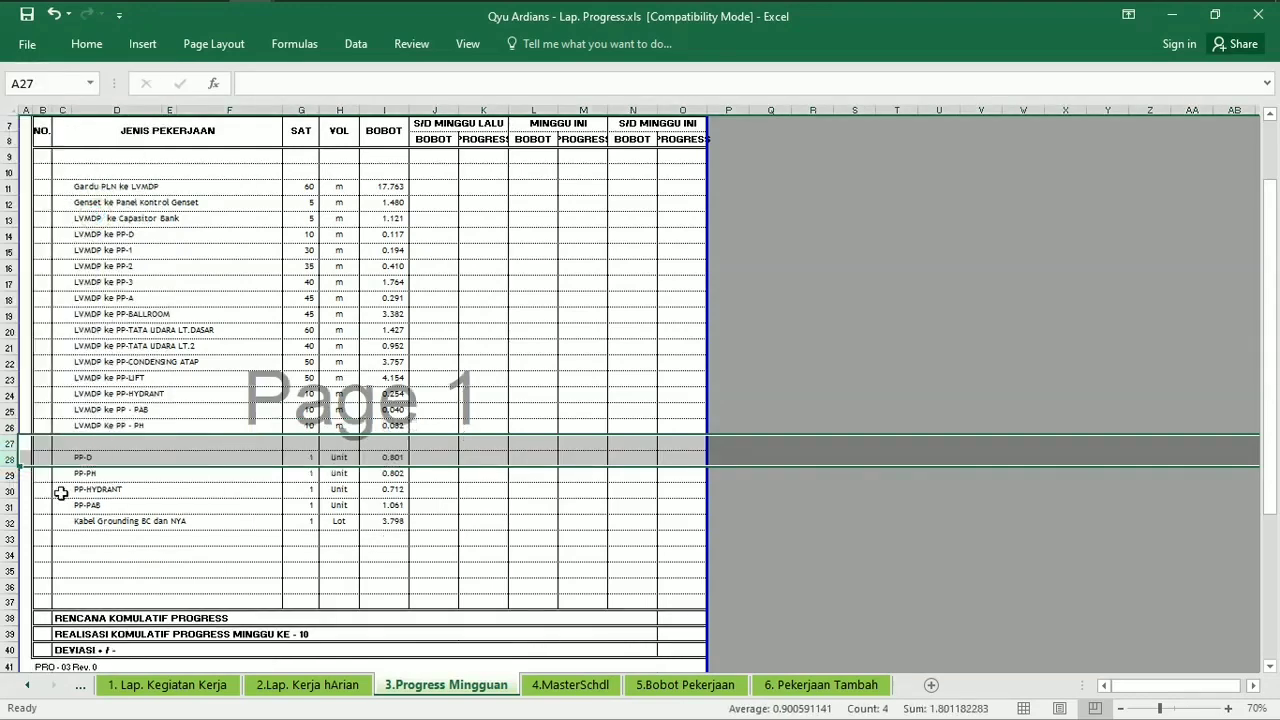
Delete the blank rows 33 to 36 below the Kabel Grounding BC dan NYA item.
{"action": "left_click", "coordinate": [27, 553]}
{"action": "left_click_drag", "start_coordinate": [10, 538], "coordinate": [9, 589]}
{"action": "right_click", "coordinate": [9, 589]}
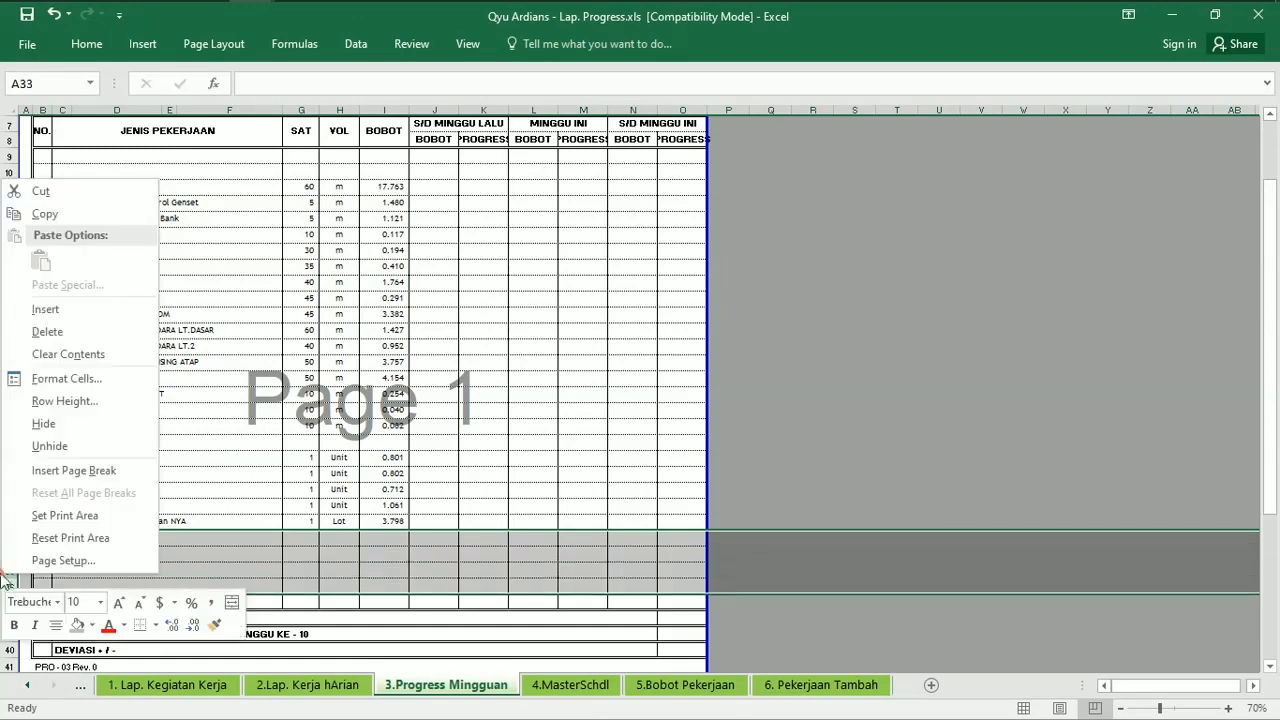
{"action": "left_click", "coordinate": [92, 338]}
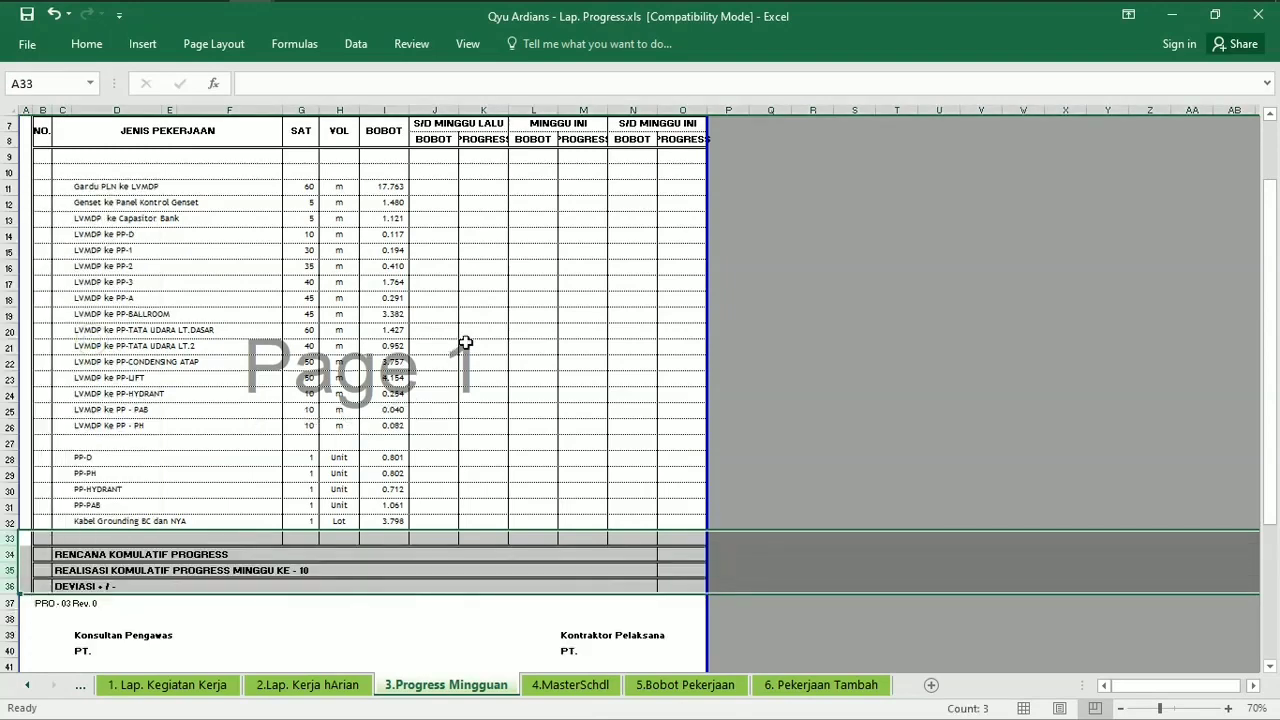
{"action": "left_click", "coordinate": [495, 348]}
{"action": "scroll", "coordinate": [930, 371], "scroll_direction": "up", "scroll_amount": 2}
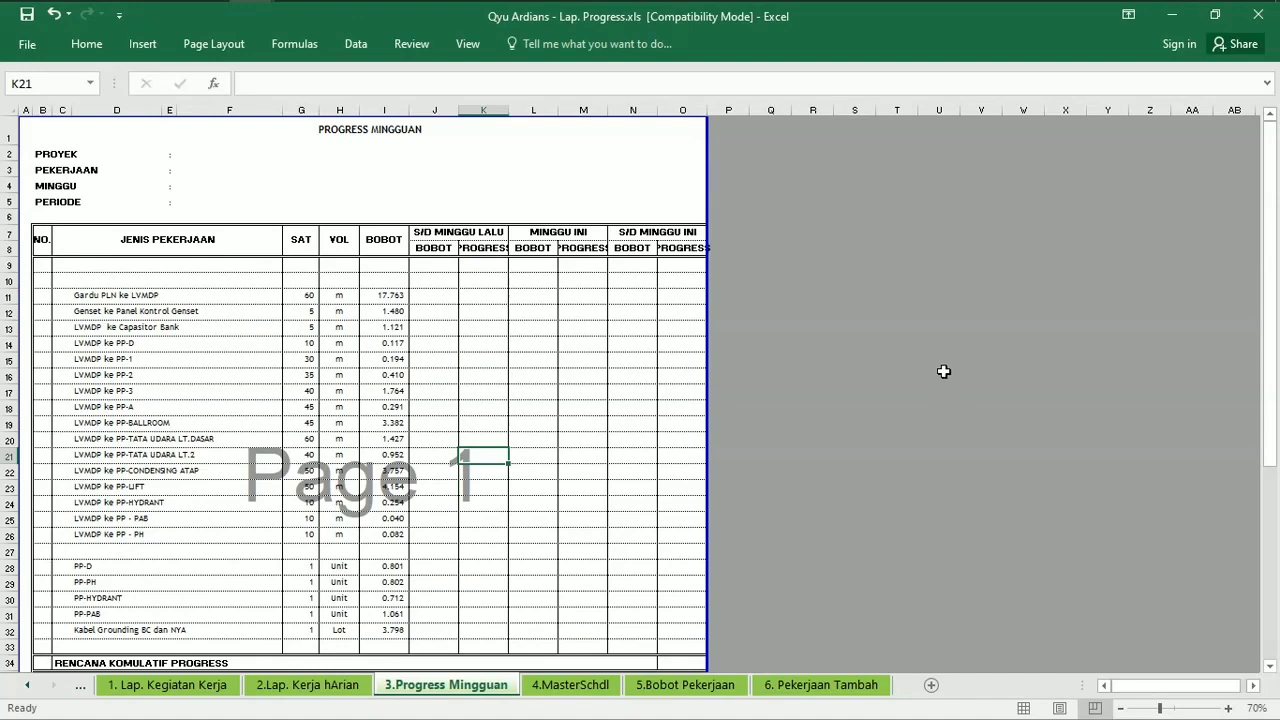
{"action": "scroll", "coordinate": [943, 371], "scroll_direction": "down", "scroll_amount": 7}
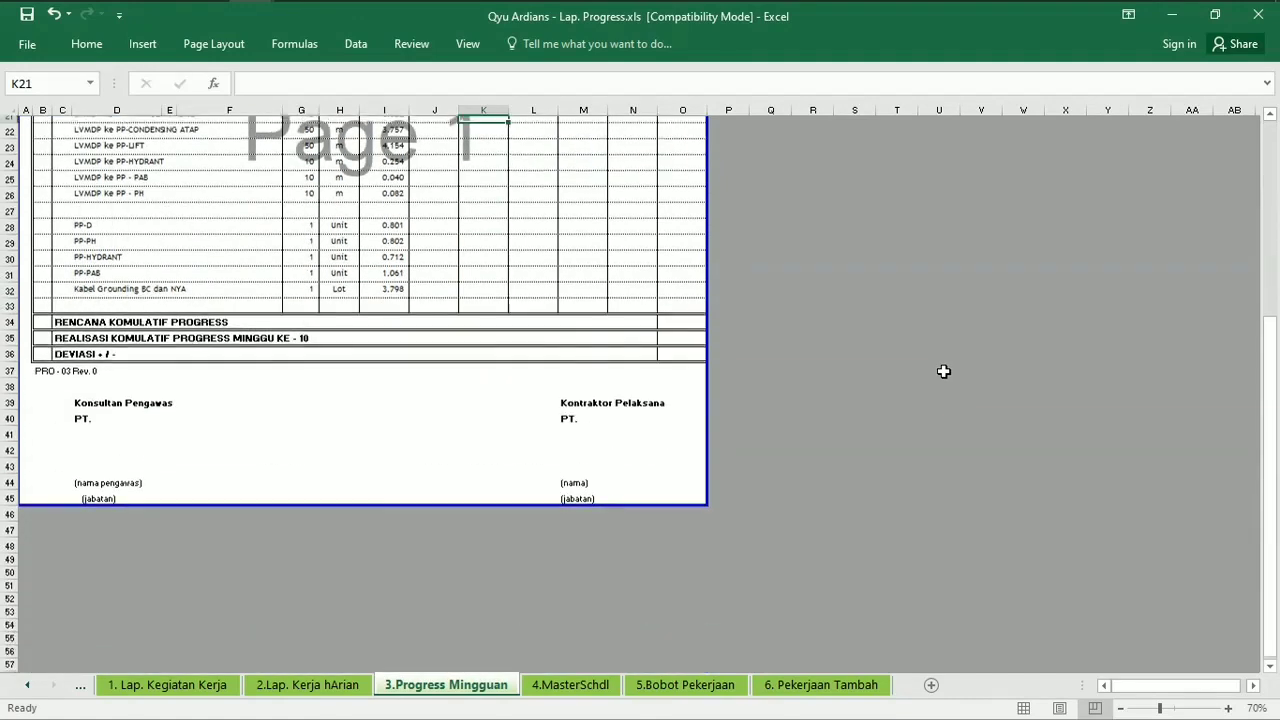
{"action": "scroll", "coordinate": [943, 371], "scroll_direction": "up", "scroll_amount": 6}
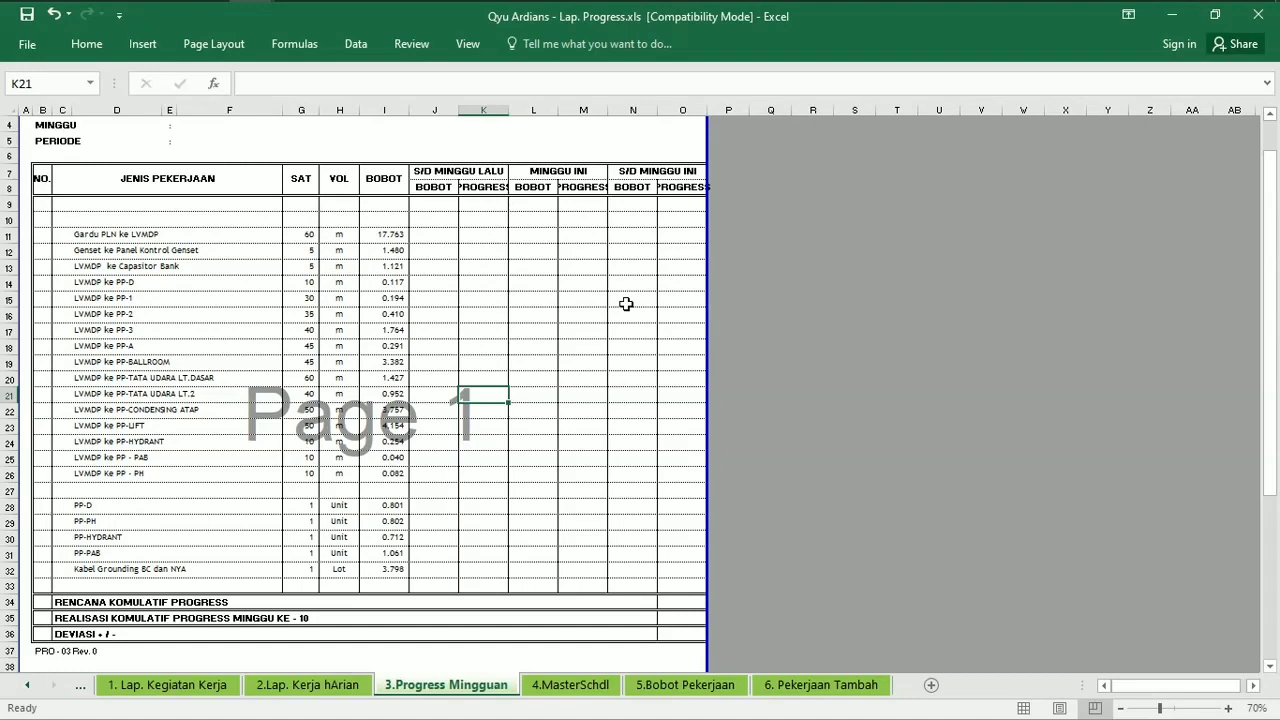
{"action": "key", "text": "ctrl+Page_Down"}
{"action": "left_click", "coordinate": [978, 402]}
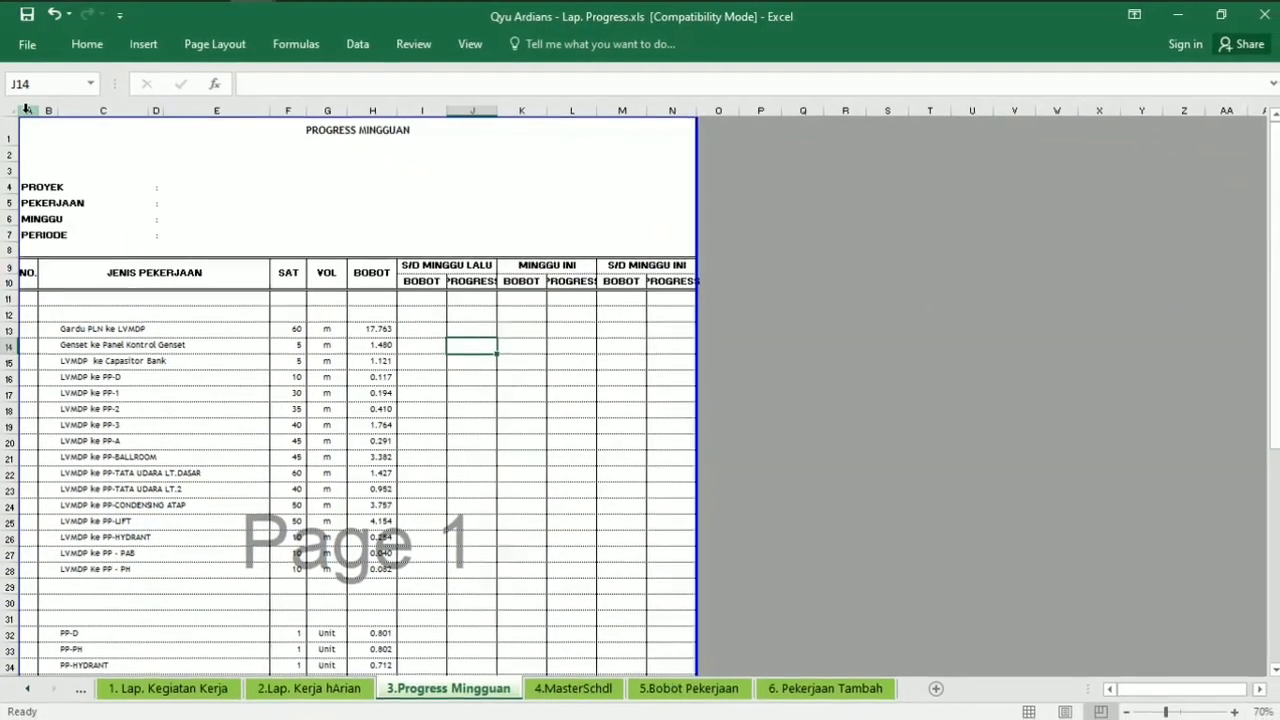
Insert a blank column before the NO. column on the 3.Progress Mingguan sheet and narrow it to a slim margin.
{"action": "right_click", "coordinate": [28, 112]}
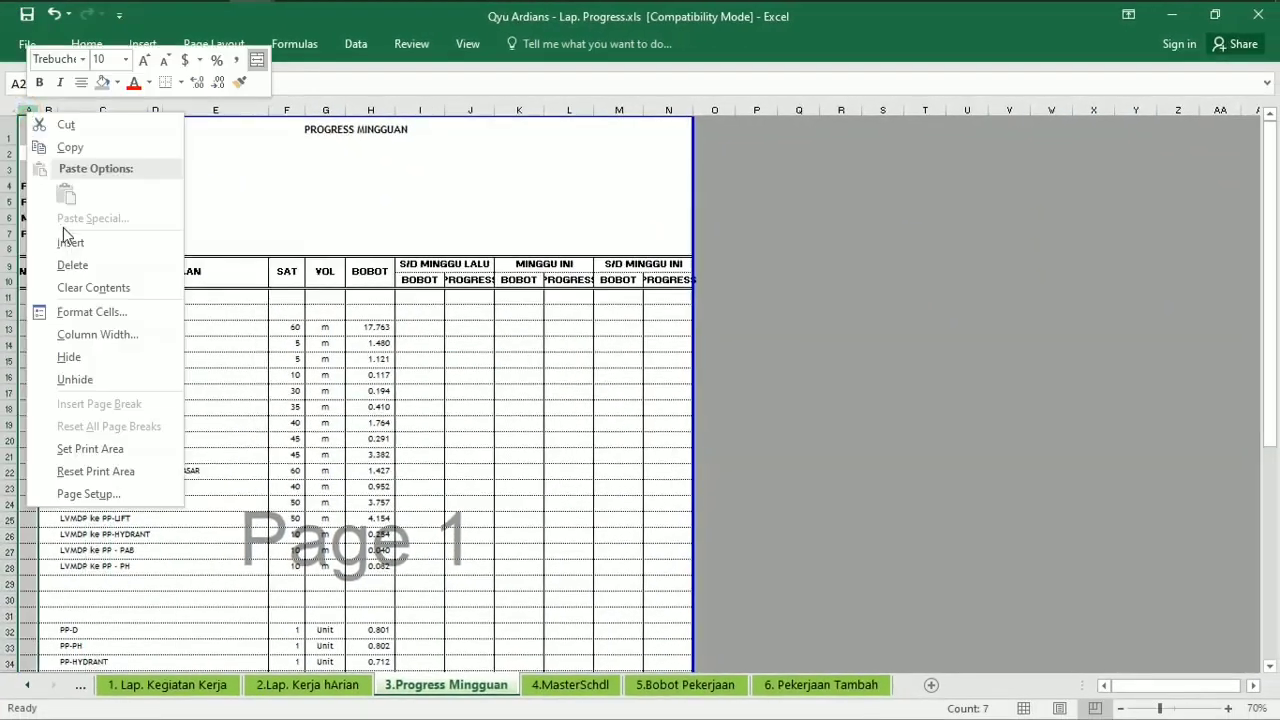
{"action": "left_click", "coordinate": [70, 243]}
{"action": "left_click", "coordinate": [215, 243]}
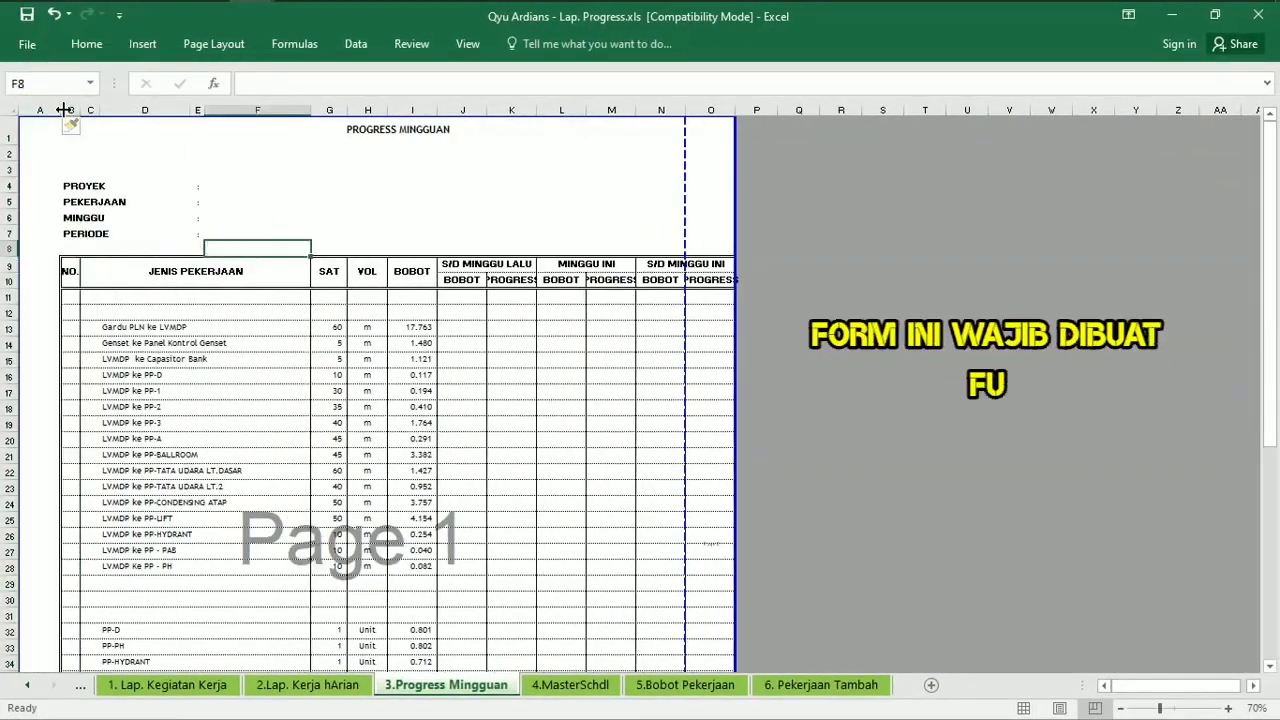
{"action": "mouse_move", "coordinate": [61, 111]}
{"action": "left_mouse_down"}
{"action": "mouse_move", "coordinate": [26, 111]}
{"action": "mouse_move", "coordinate": [37, 117]}
{"action": "left_mouse_up"}
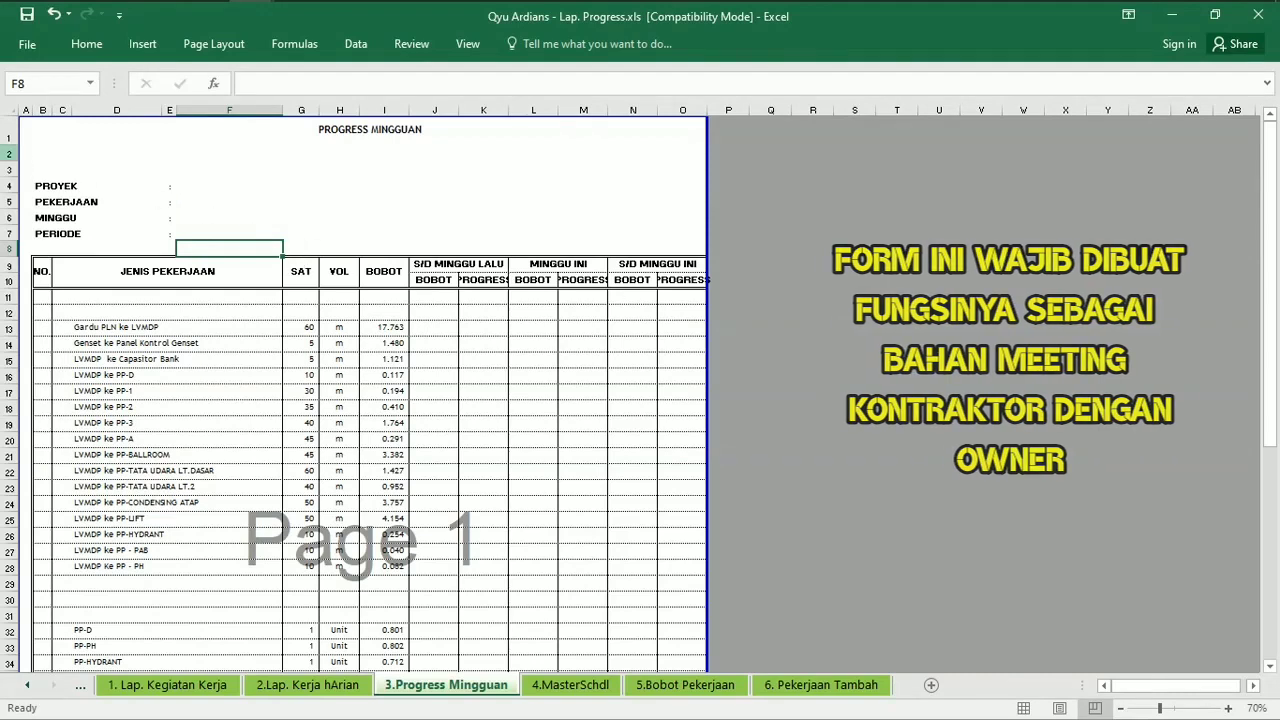
Delete the blank rows 2 and 3 below the PROGRESS MINGGUAN title.
{"action": "left_click_drag", "start_coordinate": [11, 153], "coordinate": [11, 167]}
{"action": "right_click", "coordinate": [11, 160]}
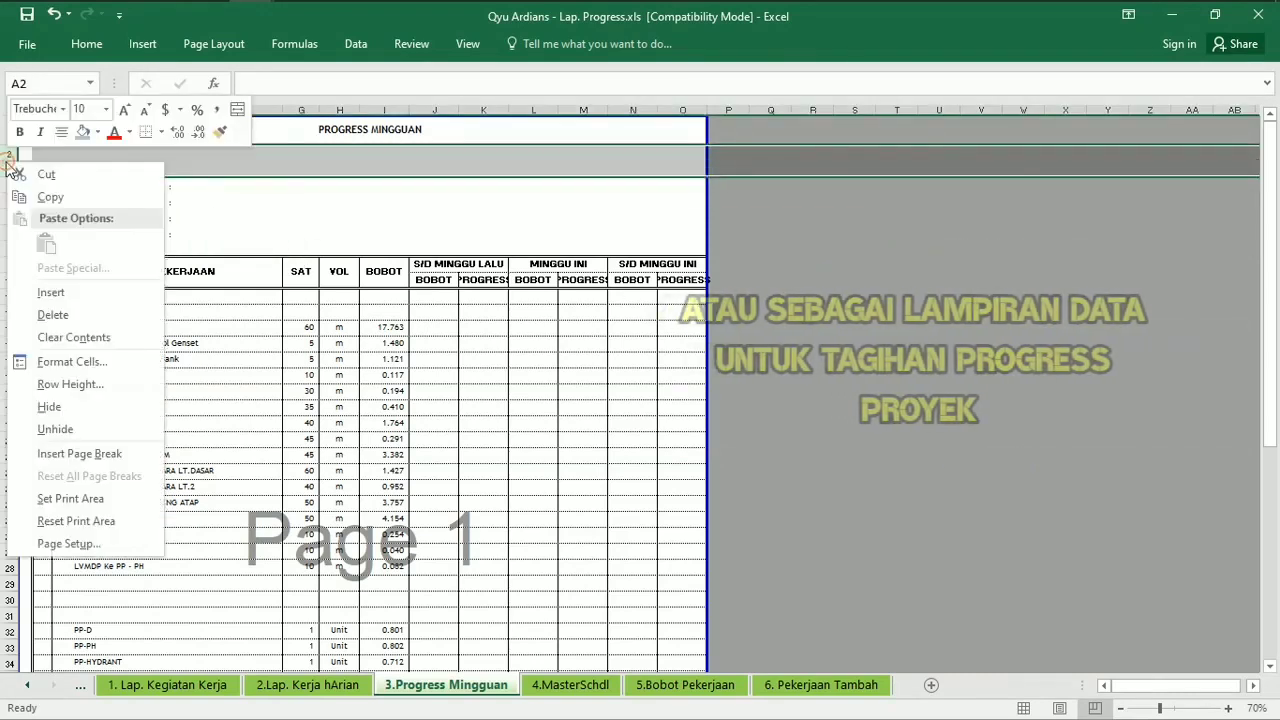
{"action": "left_click", "coordinate": [62, 307]}
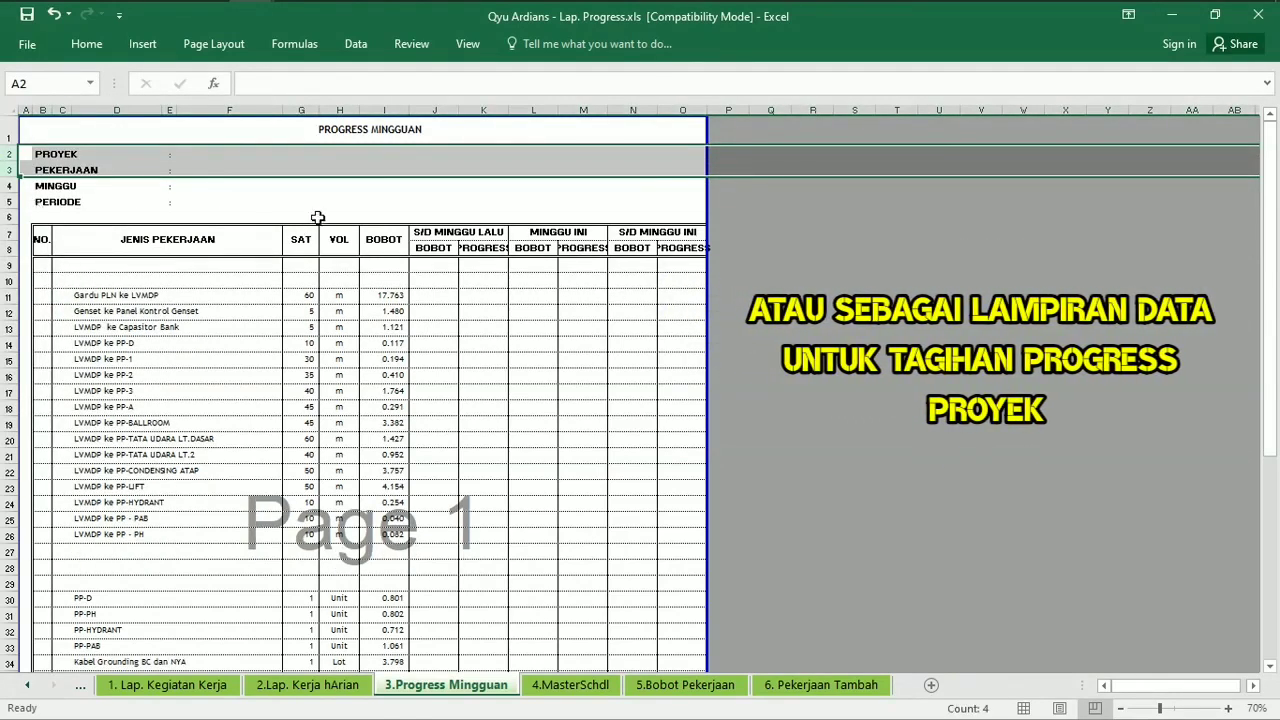
{"action": "left_click", "coordinate": [314, 214]}
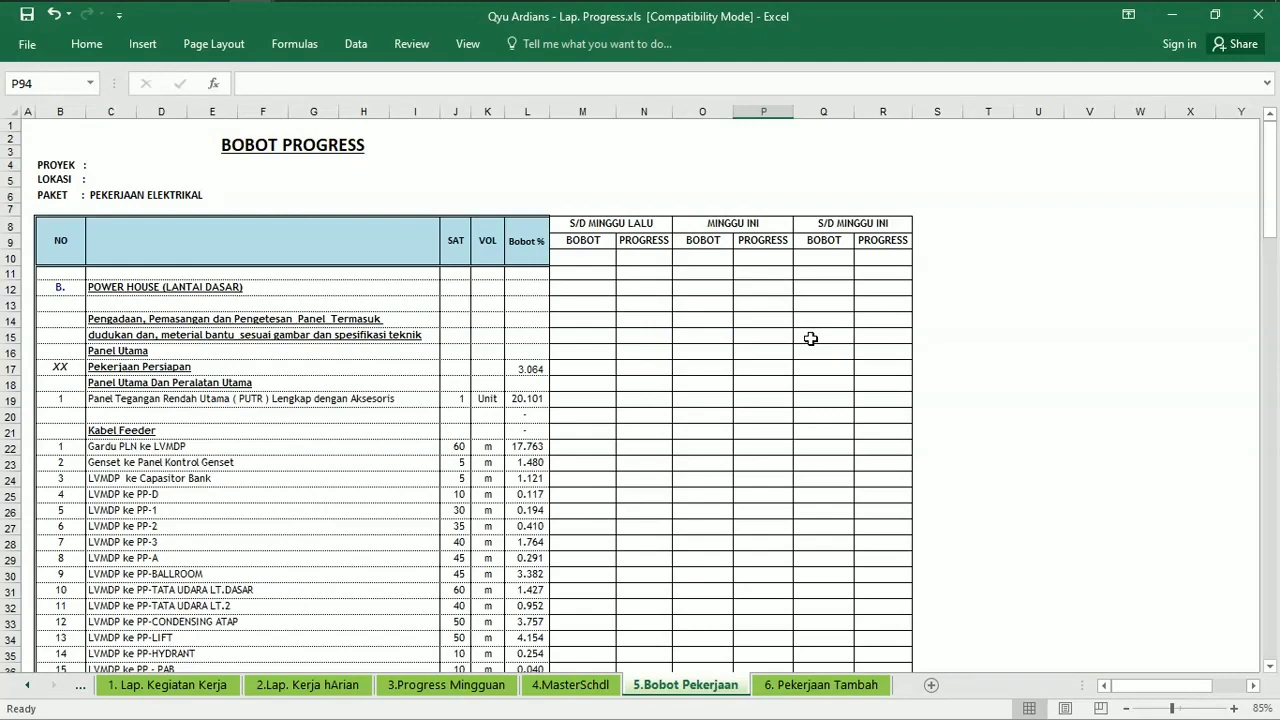
Widen the Bobot % column (L) on the 5.Bobot Pekerjaan sheet slightly so its values fit.
{"action": "left_click", "coordinate": [1127, 708]}
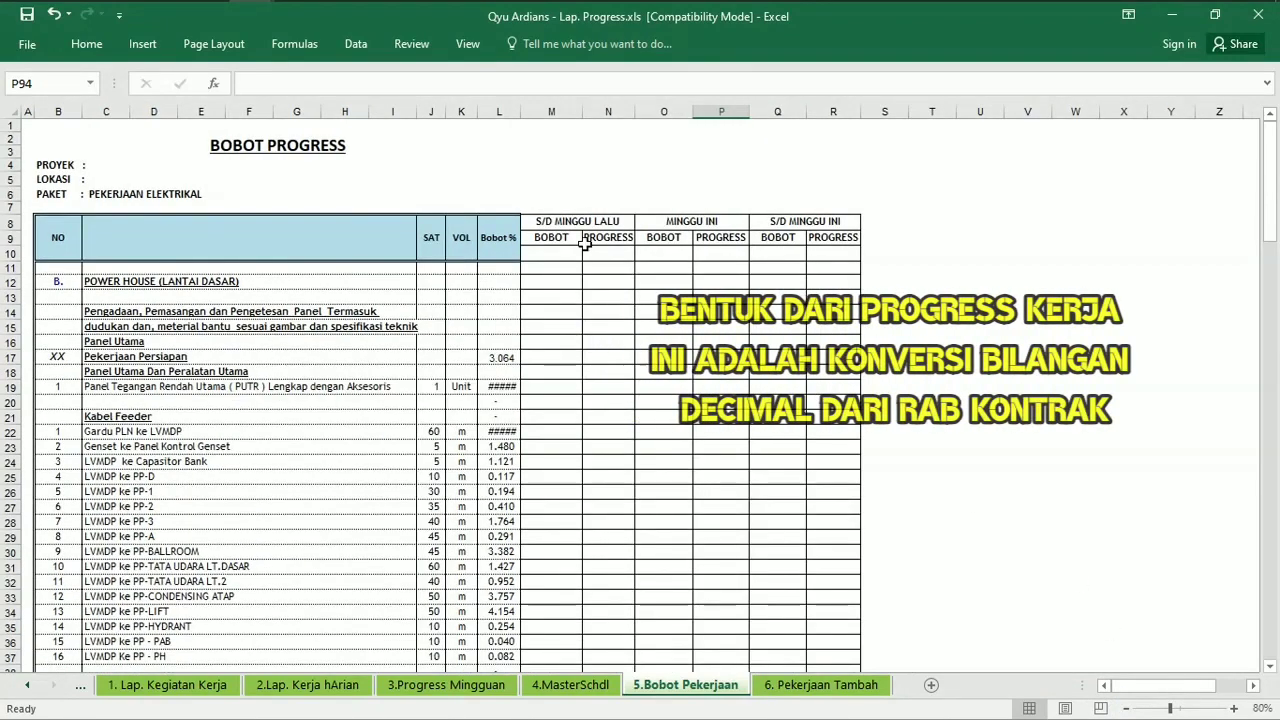
{"action": "left_click_drag", "start_coordinate": [527, 117], "coordinate": [530, 113]}
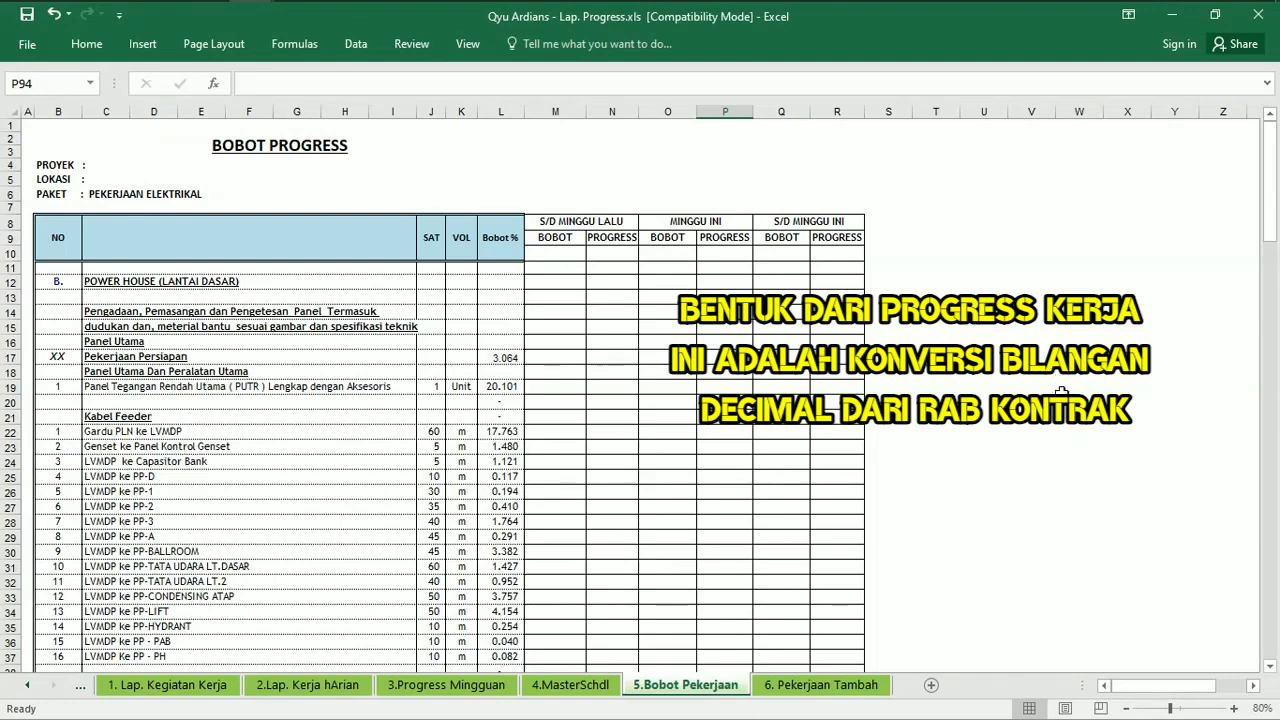
{"action": "scroll", "coordinate": [1062, 393], "scroll_direction": "down", "scroll_amount": 3}
{"action": "scroll", "coordinate": [1062, 393], "scroll_direction": "up", "scroll_amount": 1}
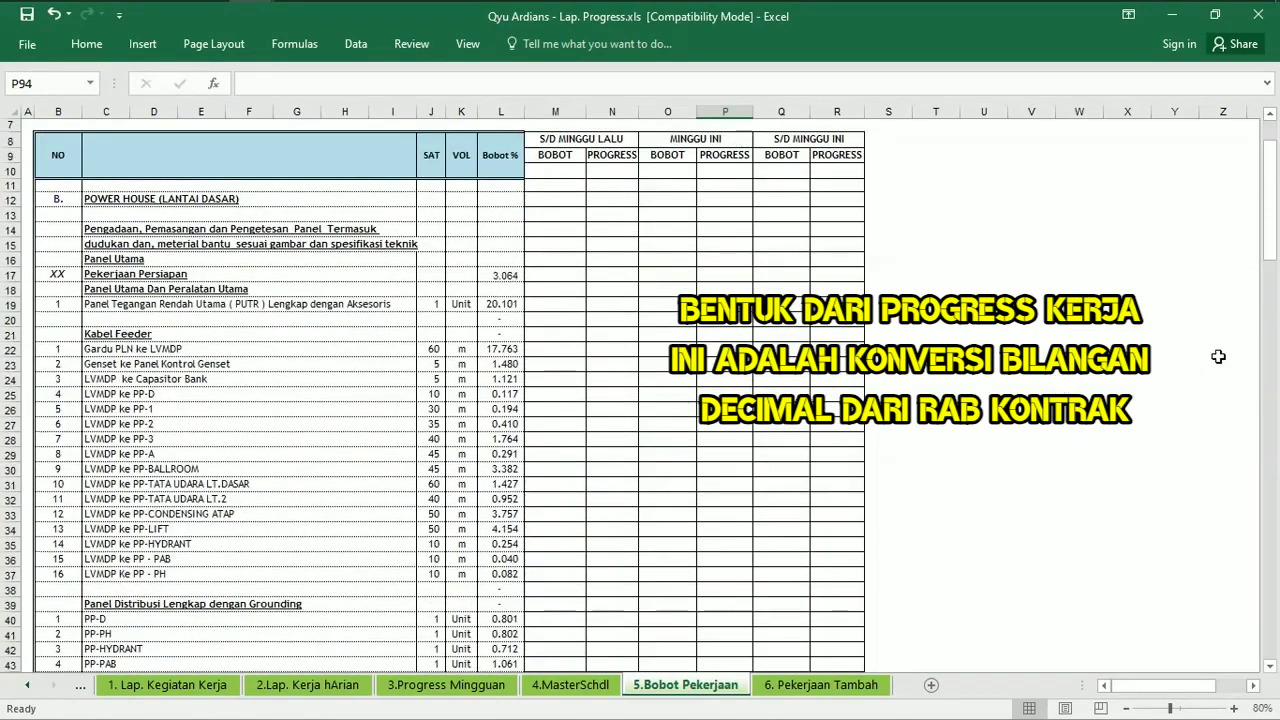
{"action": "left_click_drag", "start_coordinate": [1270, 265], "coordinate": [1277, 190]}
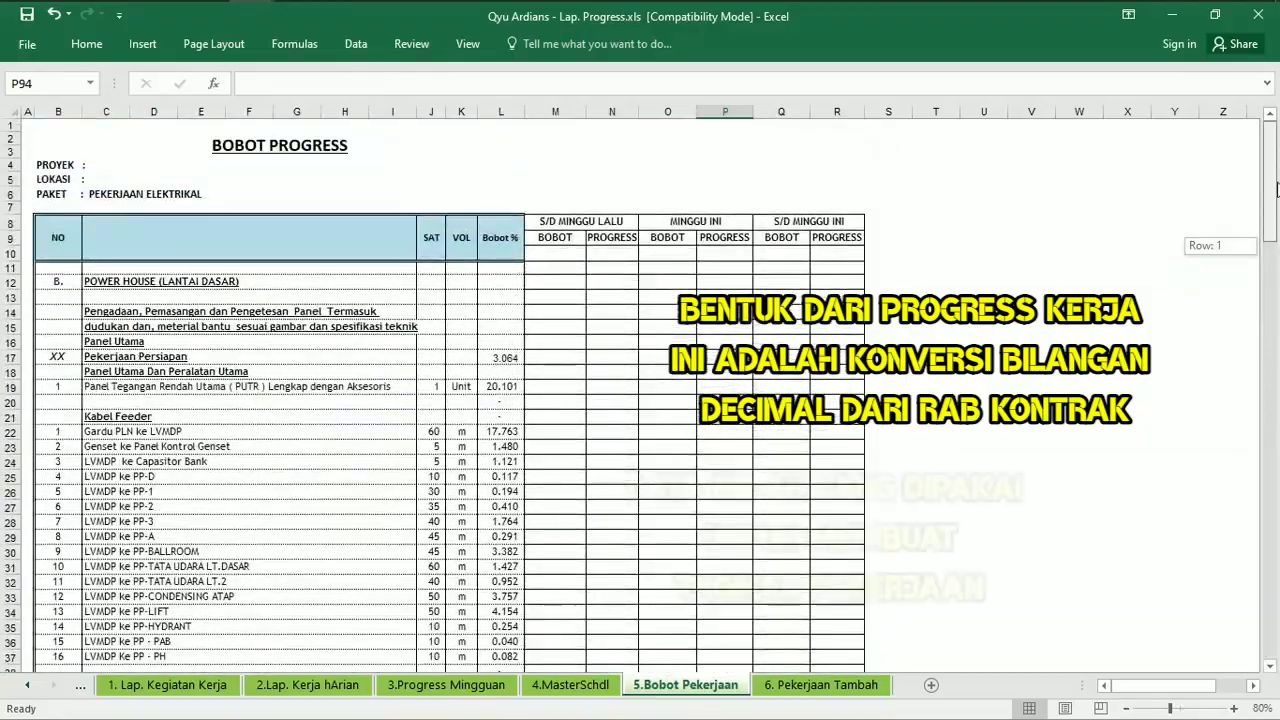
{"action": "left_click", "coordinate": [844, 312]}
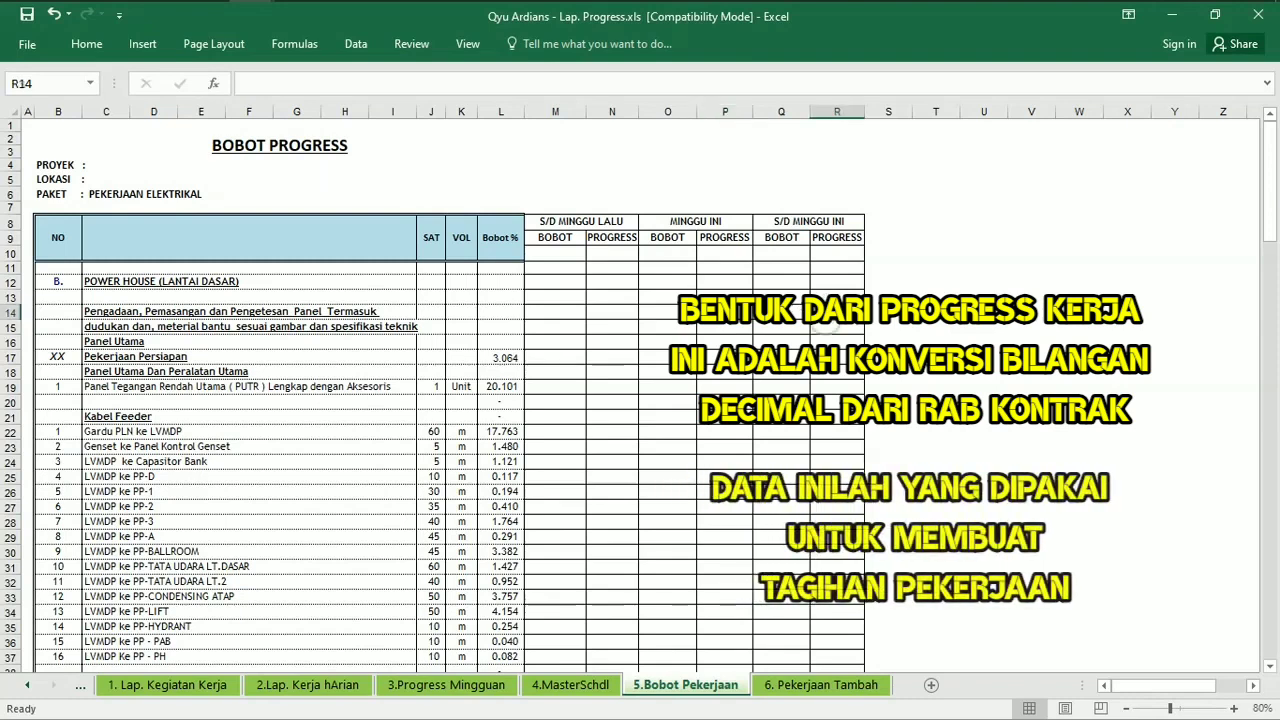
{"action": "left_click", "coordinate": [844, 300]}
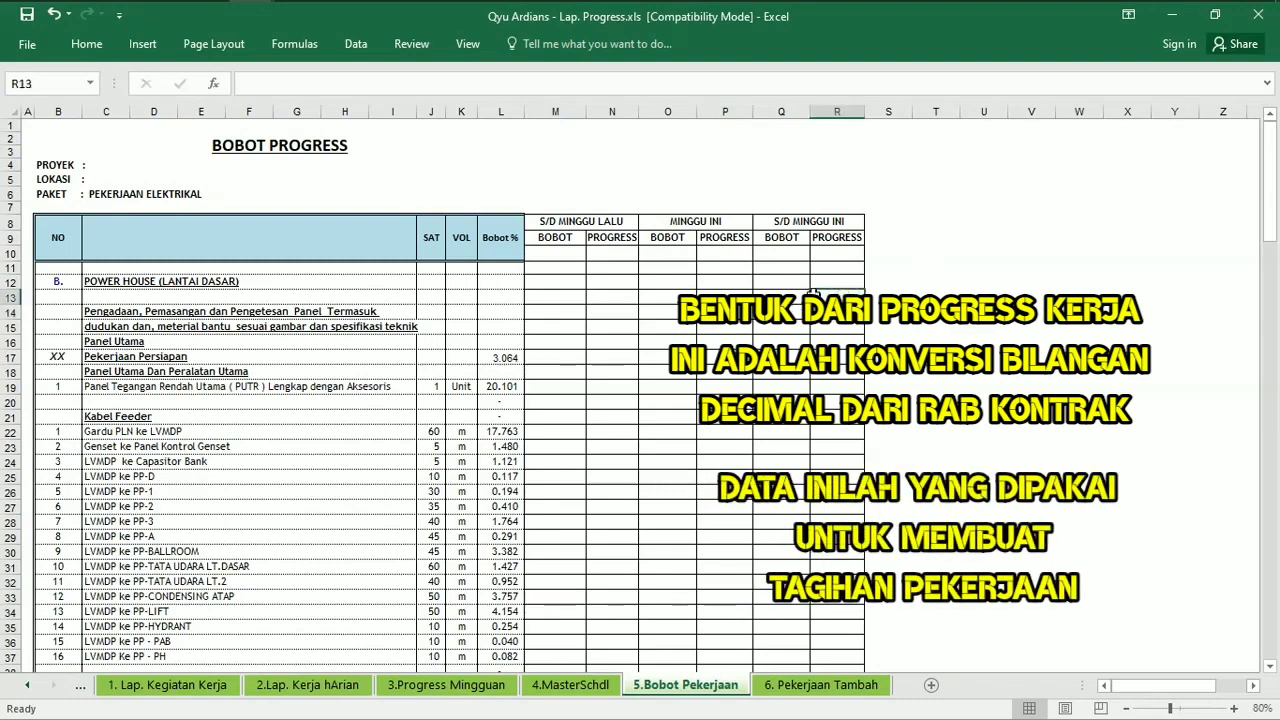
{"action": "left_click", "coordinate": [798, 280]}
{"action": "left_click", "coordinate": [792, 268]}
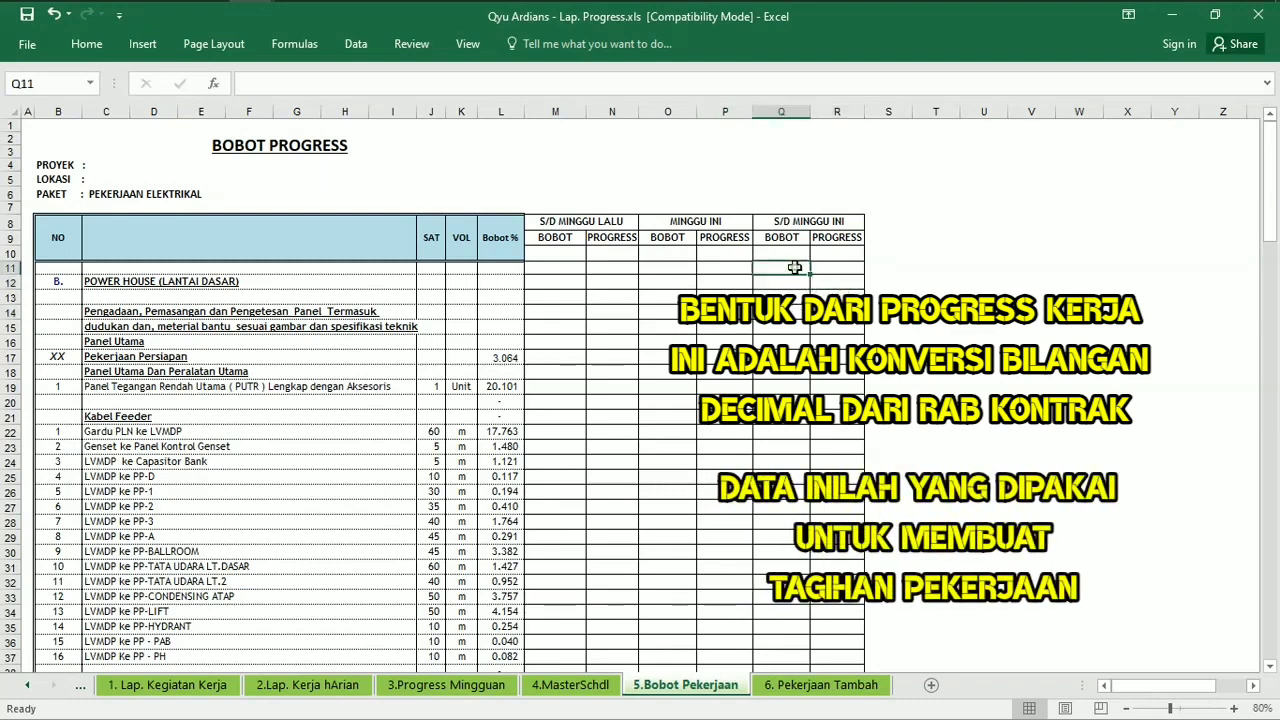
{"action": "left_click", "coordinate": [791, 255]}
{"action": "left_click", "coordinate": [820, 250]}
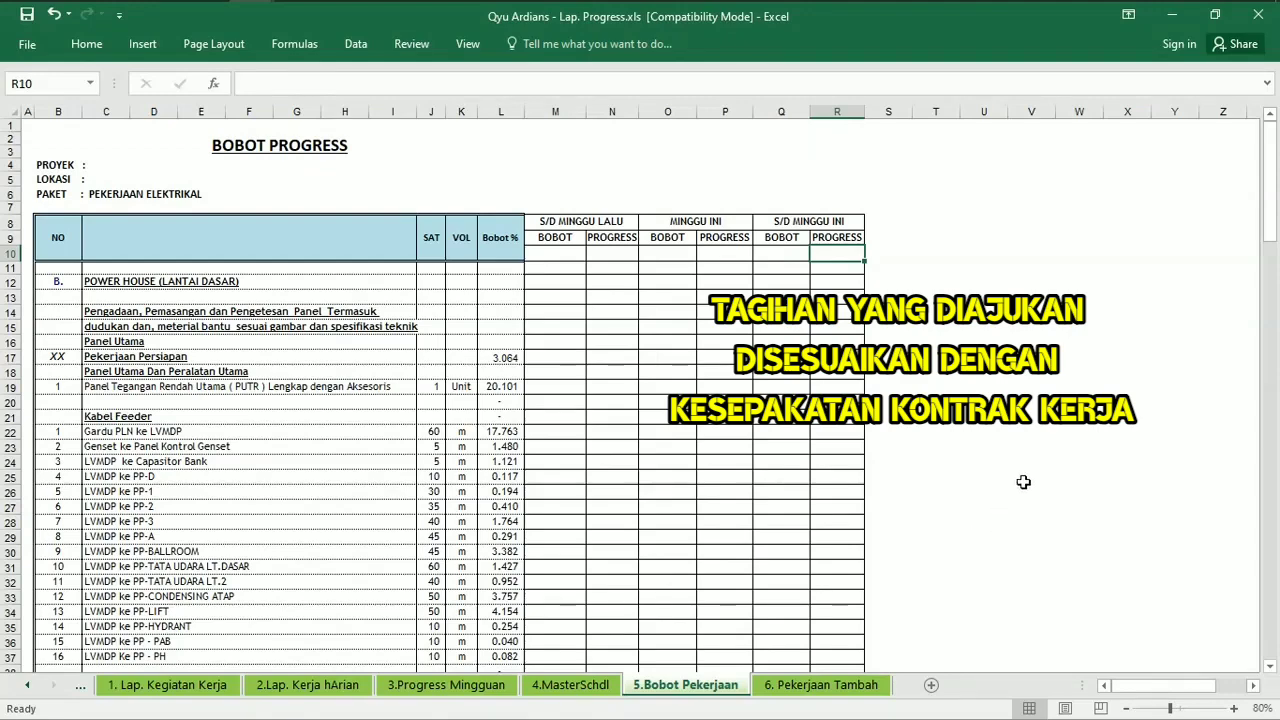
{"action": "scroll", "coordinate": [1023, 481], "scroll_direction": "down", "scroll_amount": 1}
{"action": "scroll", "coordinate": [1023, 481], "scroll_direction": "up", "scroll_amount": 1}
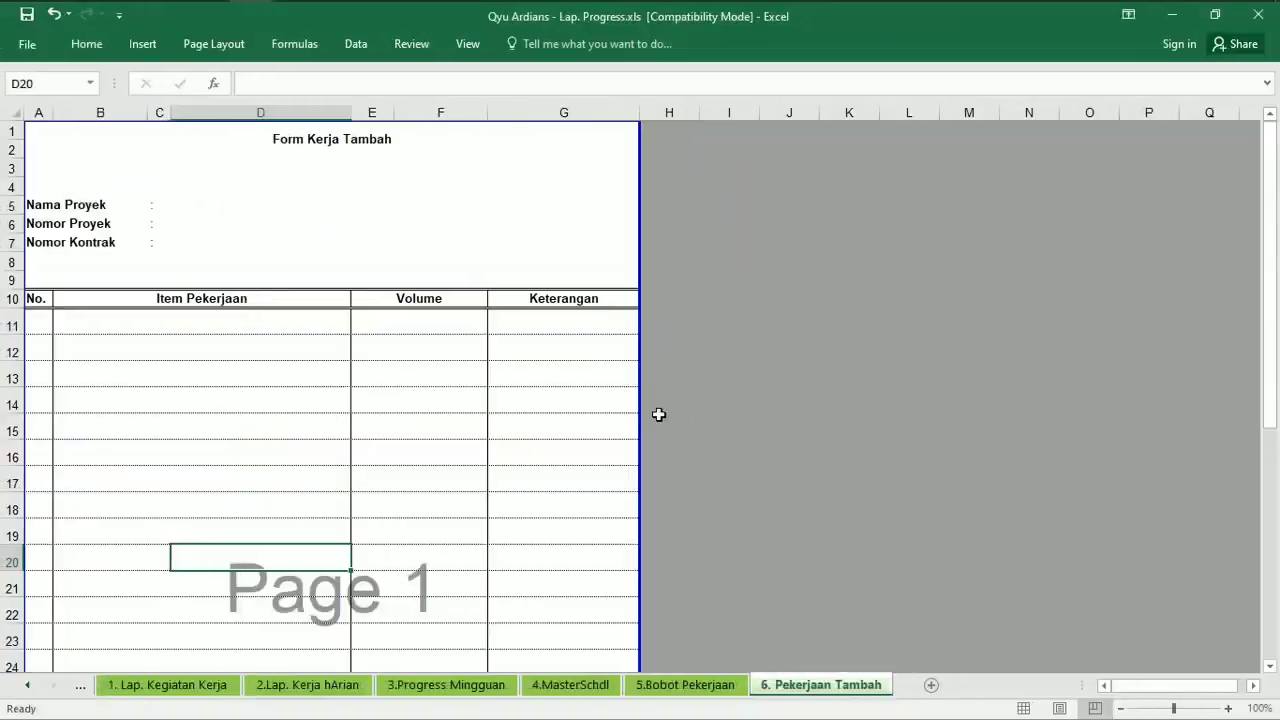
{"action": "left_click", "coordinate": [668, 348]}
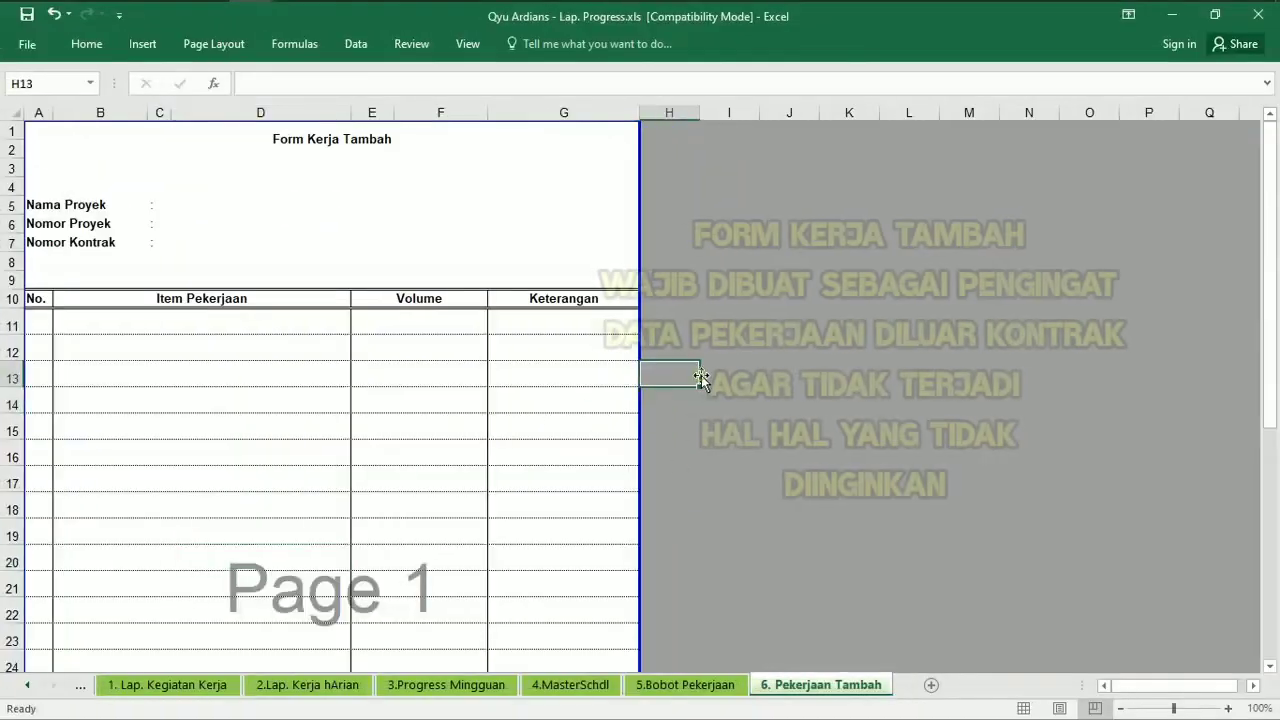
{"action": "left_click", "coordinate": [664, 321]}
{"action": "left_click", "coordinate": [661, 299]}
{"action": "left_click", "coordinate": [659, 279]}
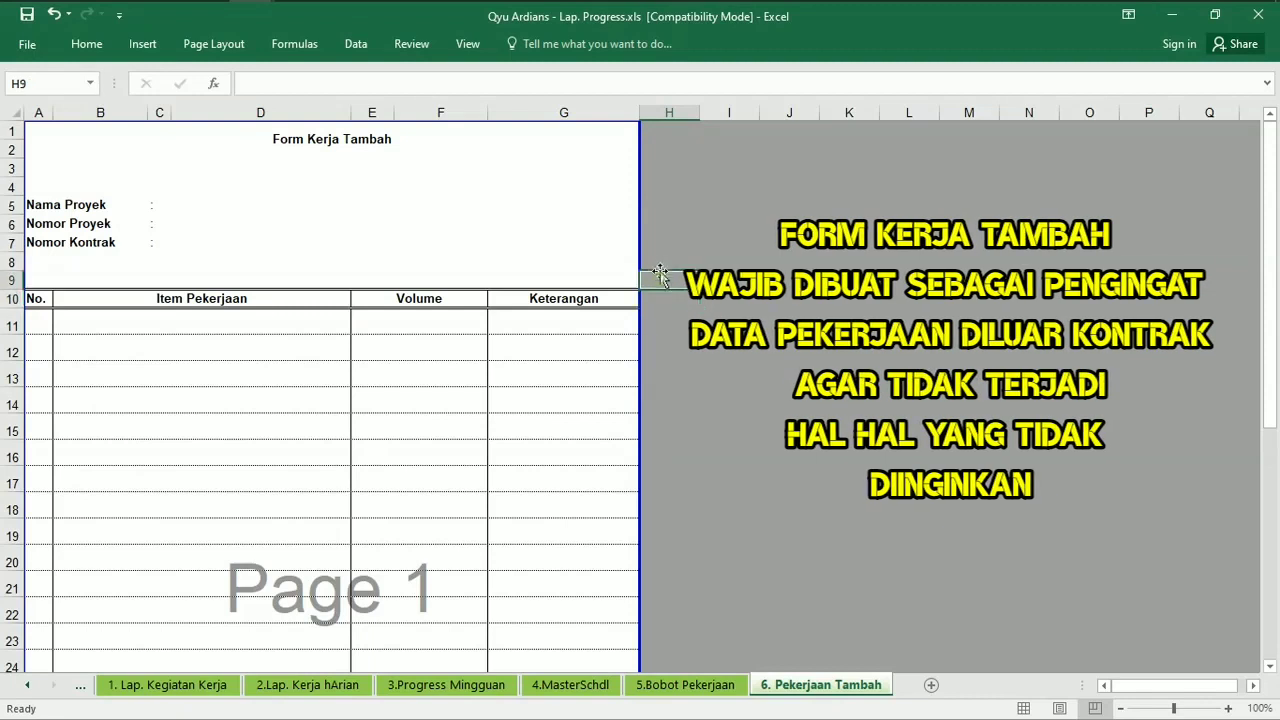
{"action": "left_click", "coordinate": [659, 260]}
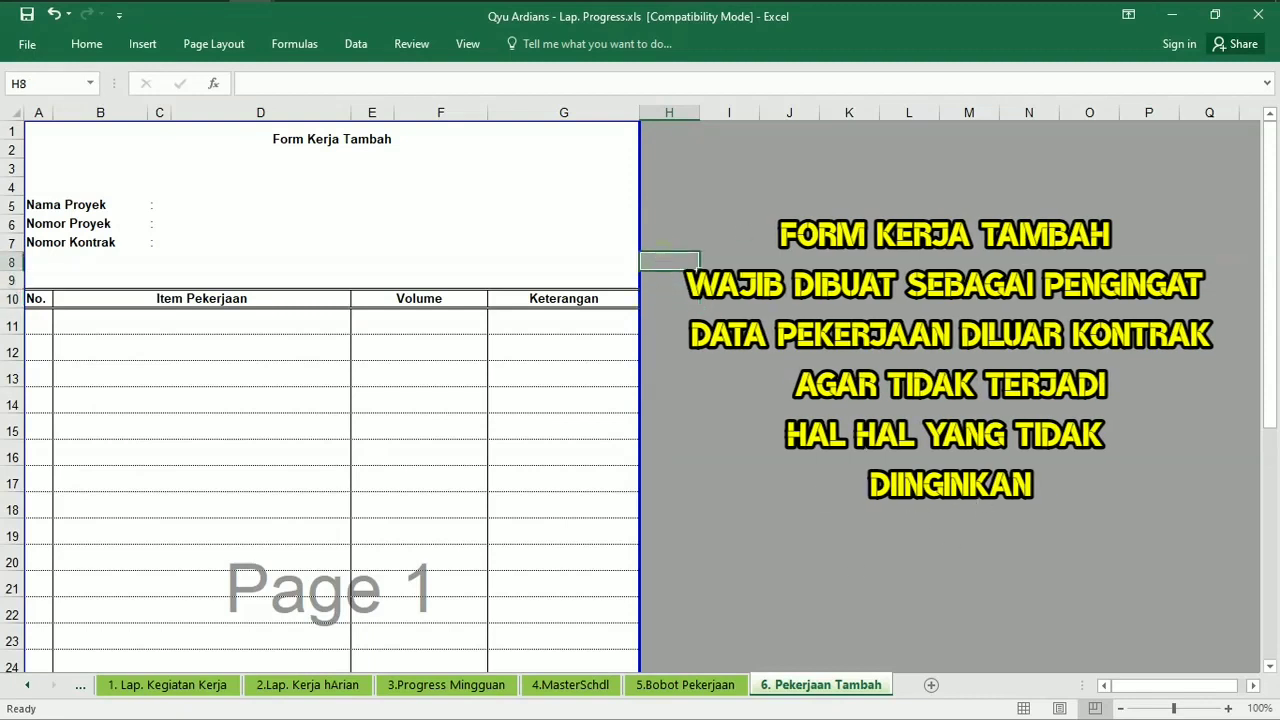
{"action": "left_click_drag", "start_coordinate": [1262, 352], "coordinate": [1243, 300]}
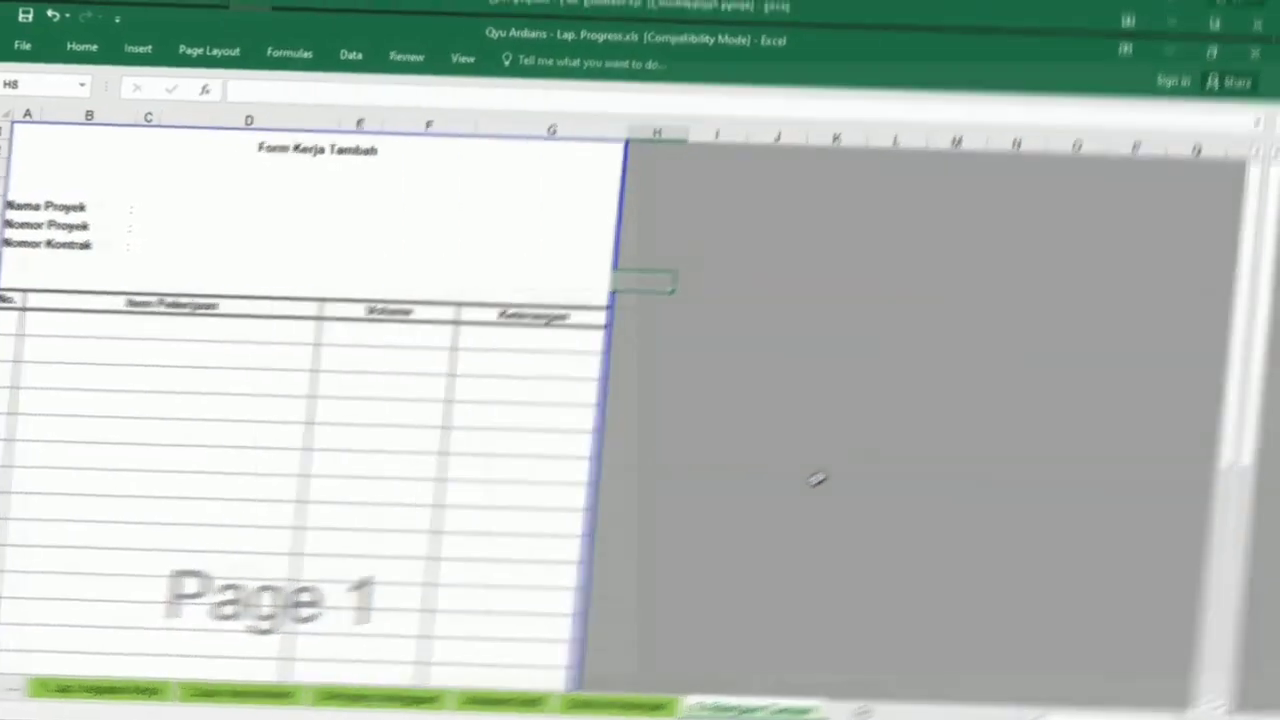
{"action": "left_click", "coordinate": [662, 298]}
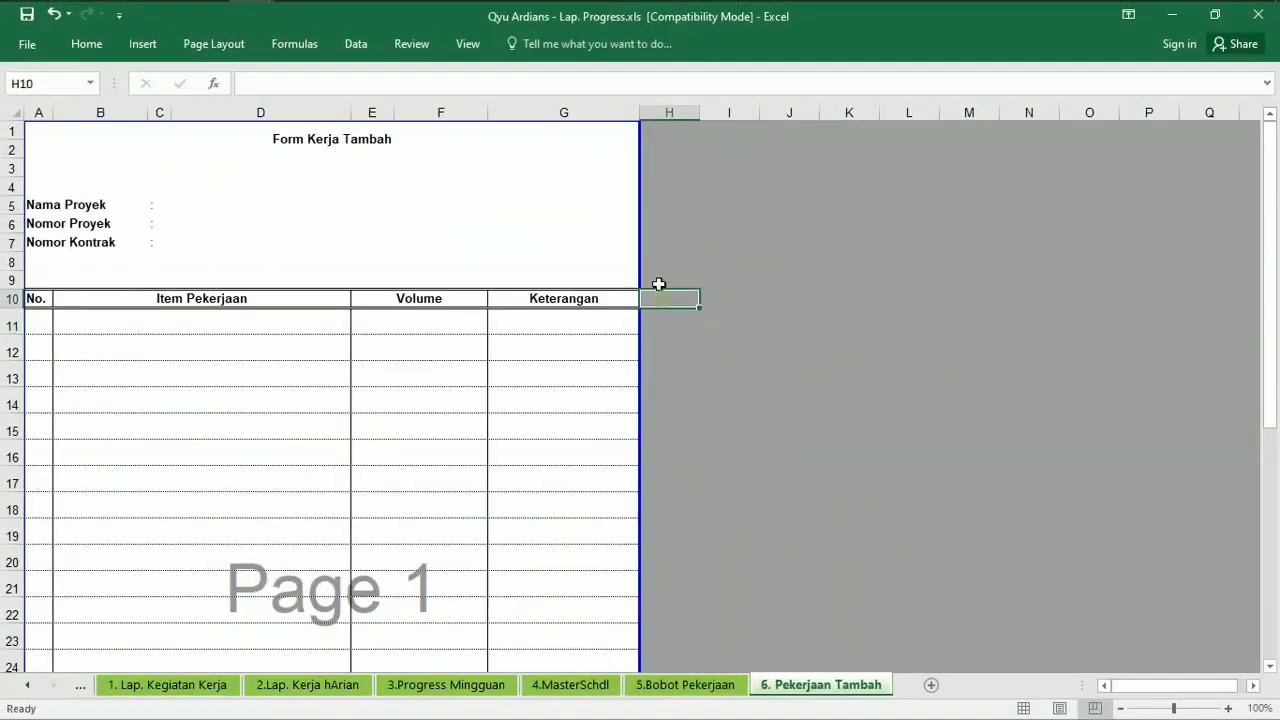
{"action": "left_click", "coordinate": [659, 284]}
{"action": "left_click", "coordinate": [660, 260]}
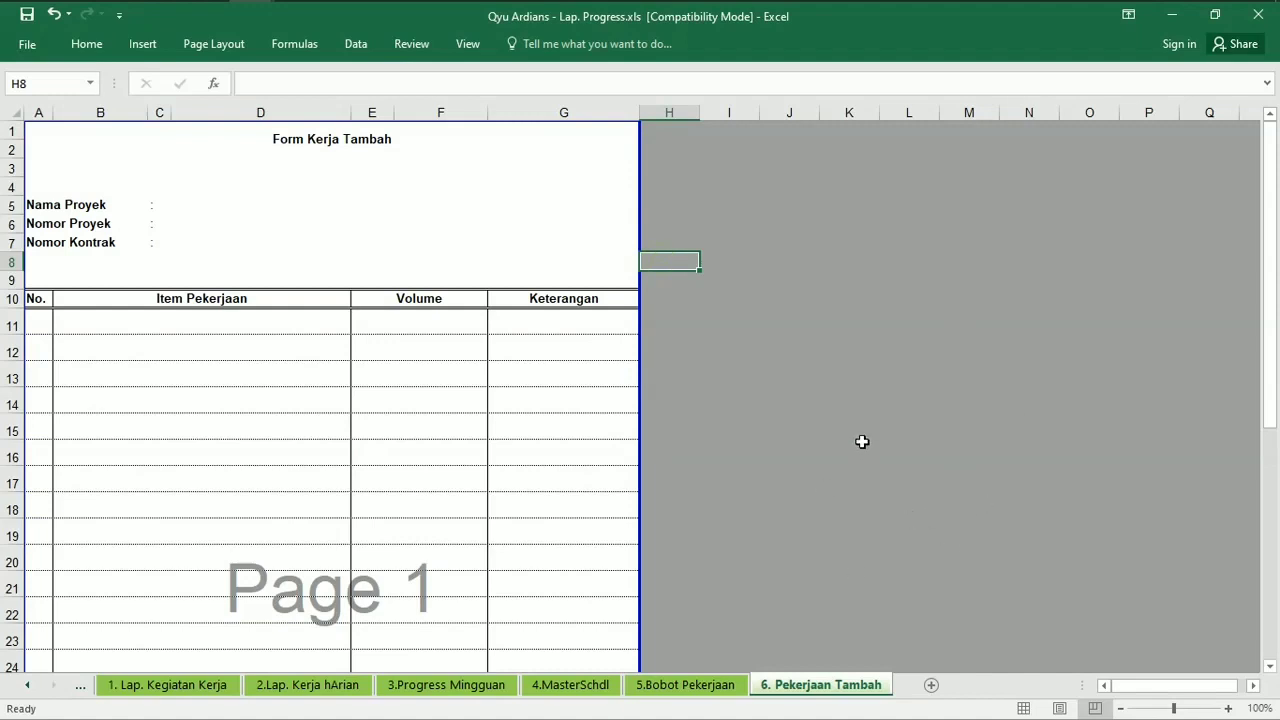
{"action": "left_click_drag", "start_coordinate": [1271, 351], "coordinate": [1223, 306]}
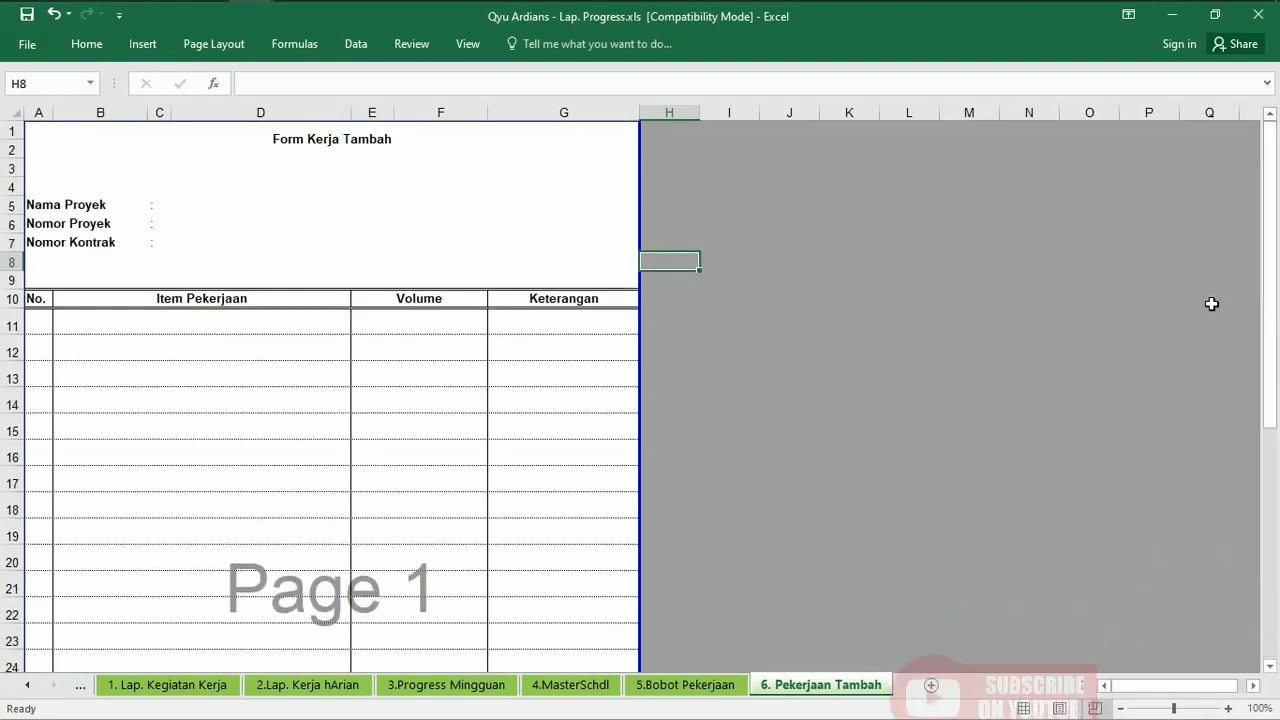